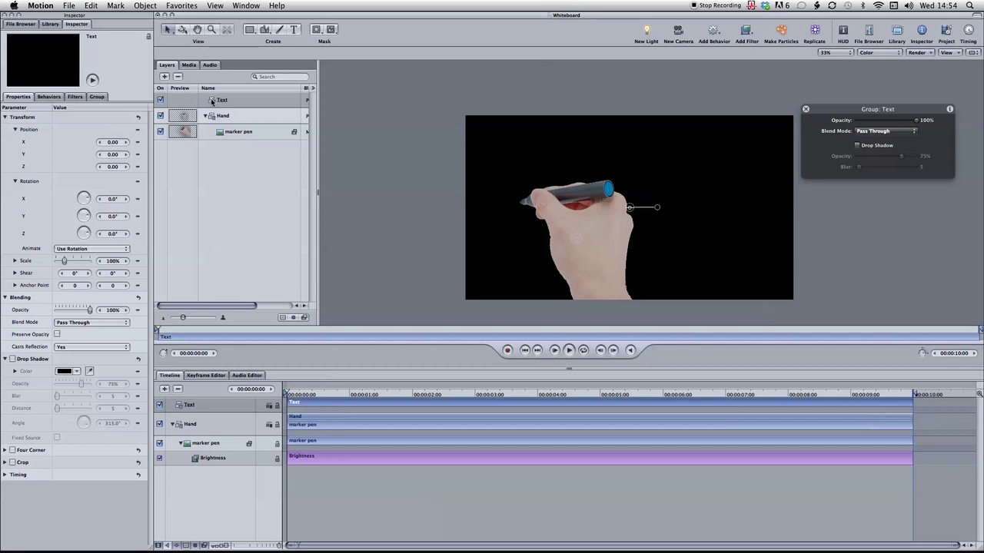
Select the marker pen layer and nudge the hand into position on the canvas.
{"action": "left_click", "coordinate": [192, 135]}
{"action": "mouse_move", "coordinate": [586, 235]}
{"action": "left_mouse_down"}
{"action": "mouse_move", "coordinate": [590, 219]}
{"action": "mouse_move", "coordinate": [581, 233]}
{"action": "left_mouse_up"}
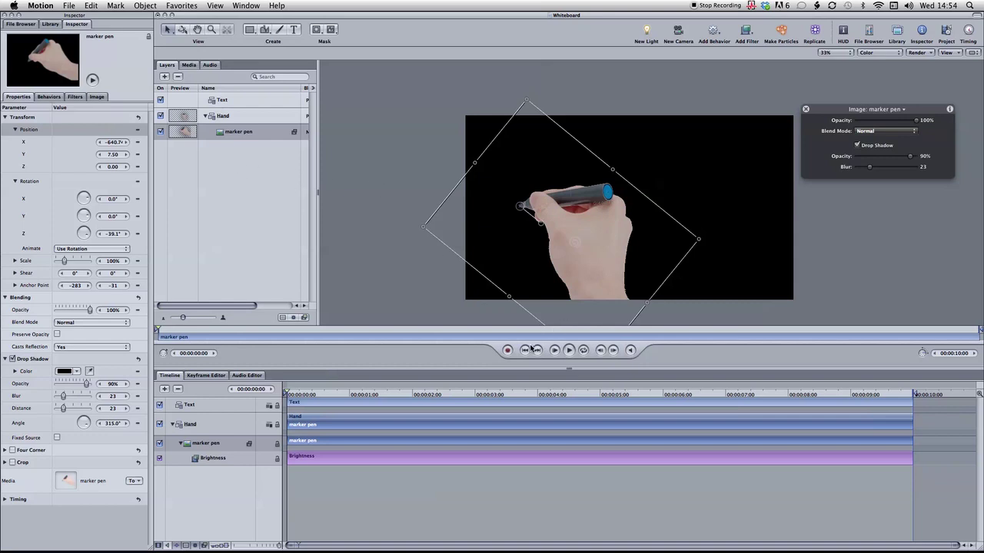
Create a new group at the bottom of the layer stack and name it BG.
{"action": "left_click", "coordinate": [249, 29]}
{"action": "right_click", "coordinate": [230, 172]}
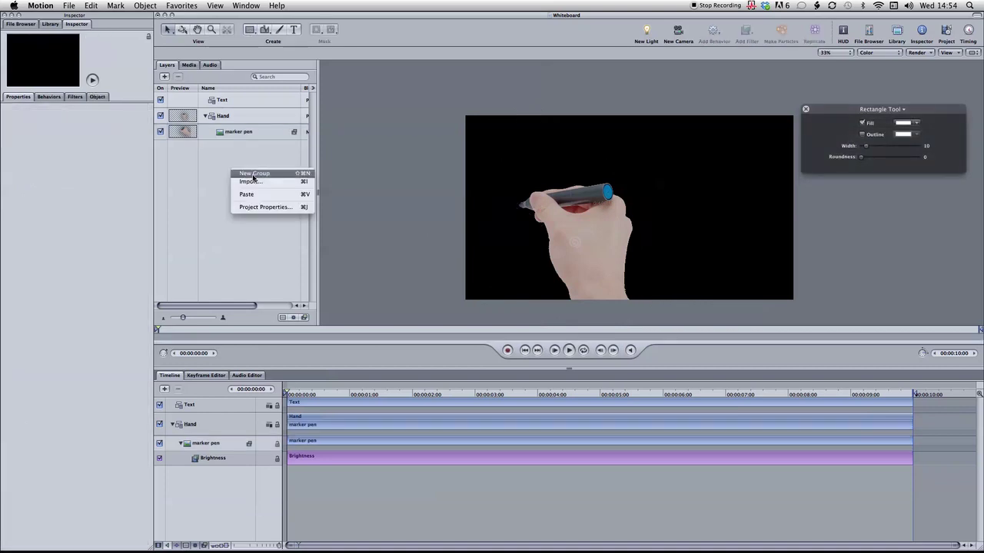
{"action": "left_click", "coordinate": [249, 173]}
{"action": "mouse_move", "coordinate": [208, 103]}
{"action": "left_mouse_down"}
{"action": "mouse_move", "coordinate": [197, 103]}
{"action": "mouse_move", "coordinate": [213, 164]}
{"action": "mouse_move", "coordinate": [203, 169]}
{"action": "left_mouse_up"}
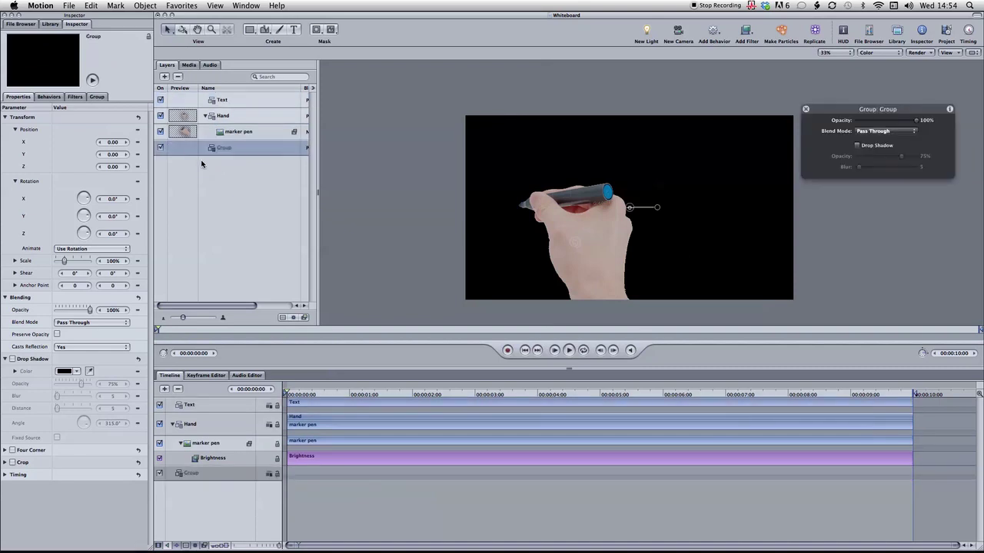
{"action": "double_click", "coordinate": [213, 149]}
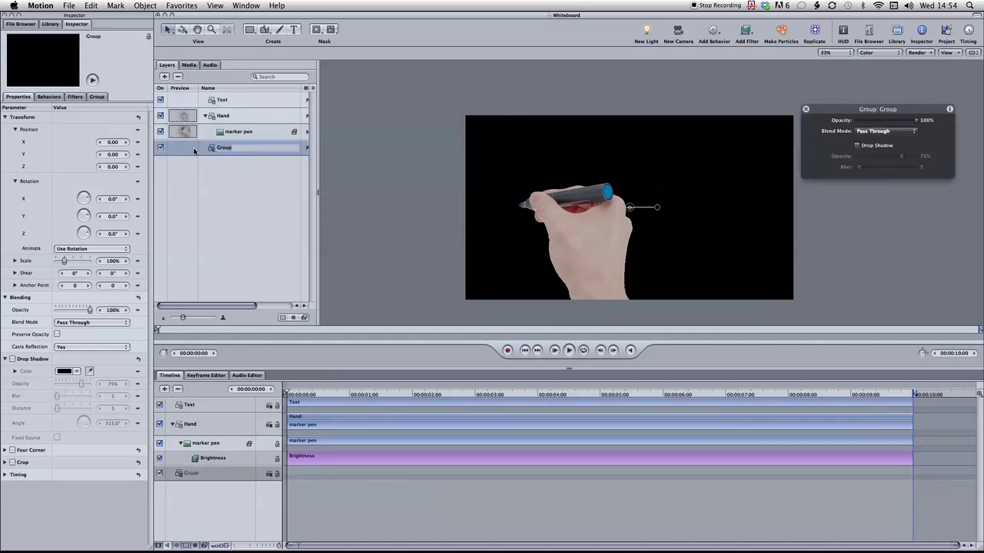
{"action": "type", "text": "Ba"}
{"action": "key", "text": "Return"}
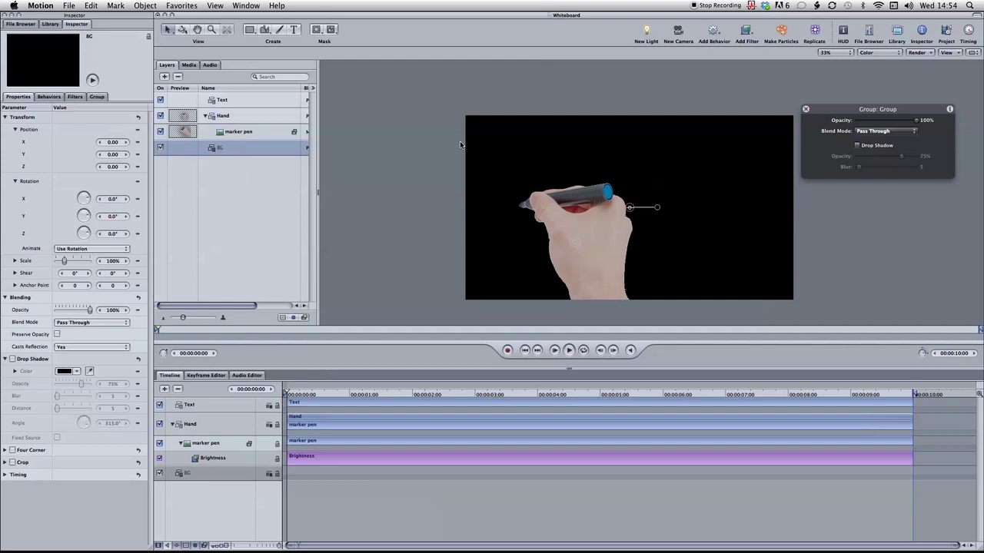
Draw a white rectangle covering the whole canvas inside the BG group.
{"action": "left_click", "coordinate": [250, 30]}
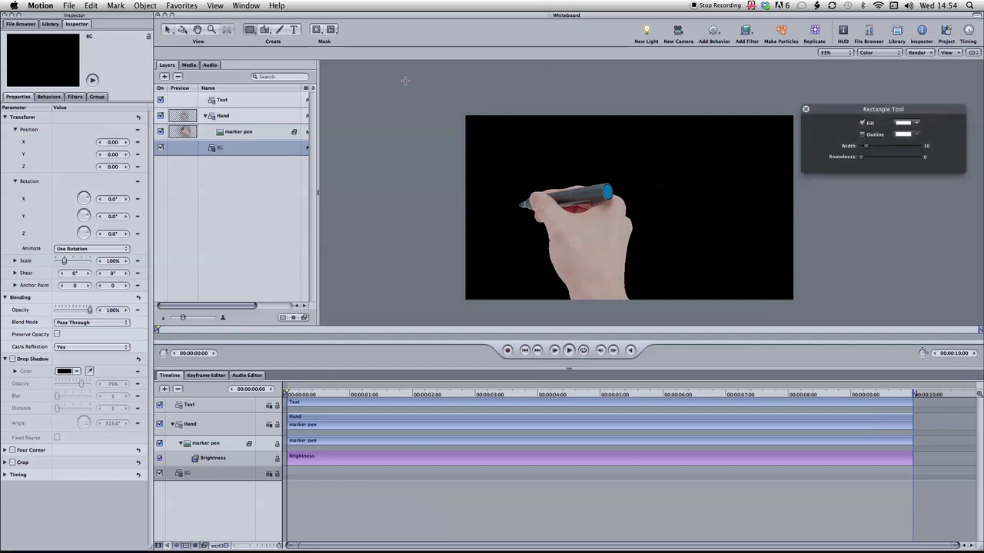
{"action": "left_click_drag", "start_coordinate": [405, 77], "coordinate": [826, 319]}
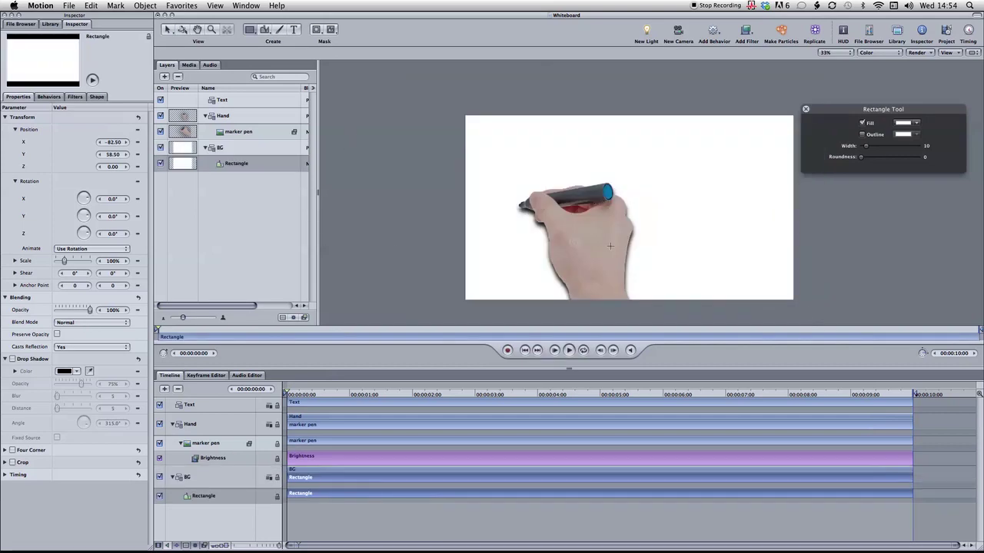
{"action": "left_click", "coordinate": [183, 134]}
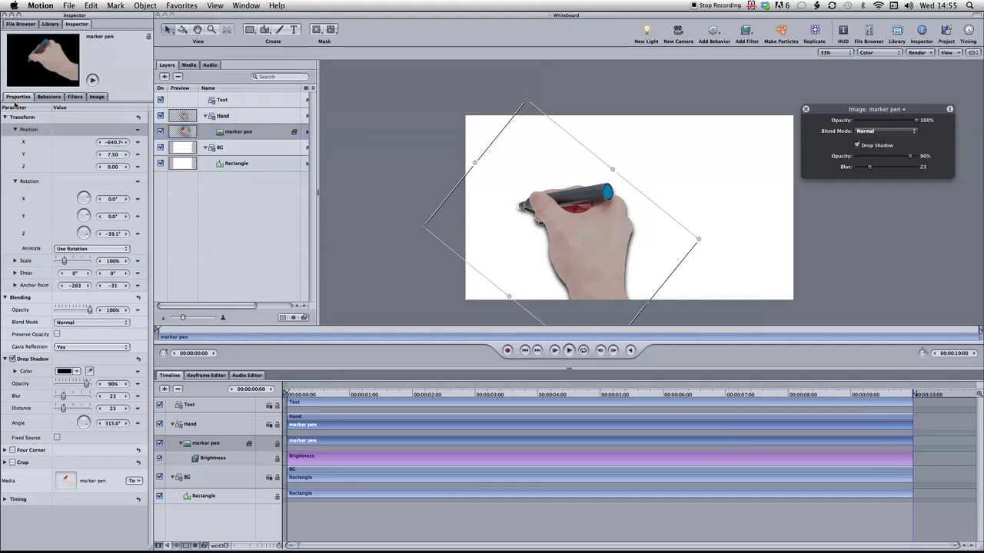
{"action": "left_click", "coordinate": [11, 359]}
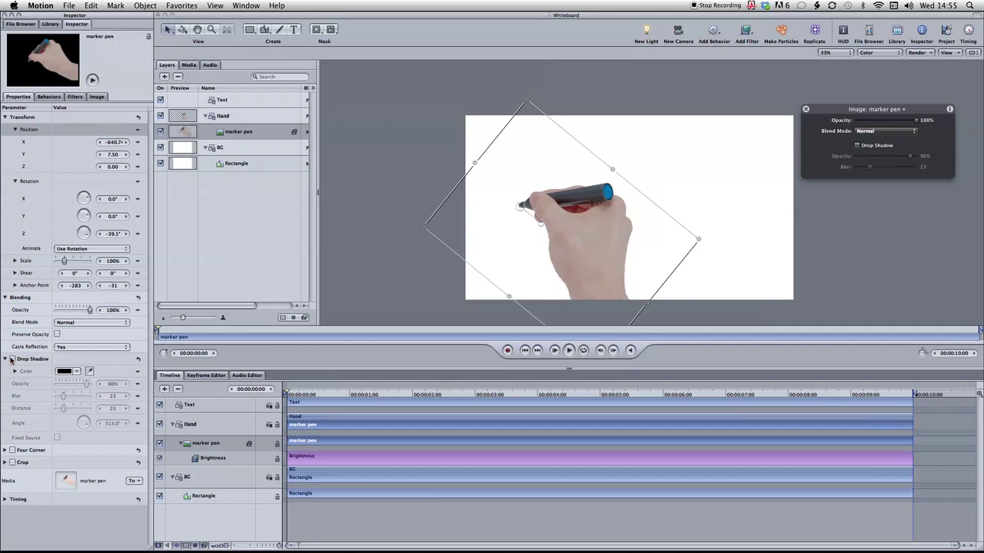
{"action": "left_click", "coordinate": [11, 359]}
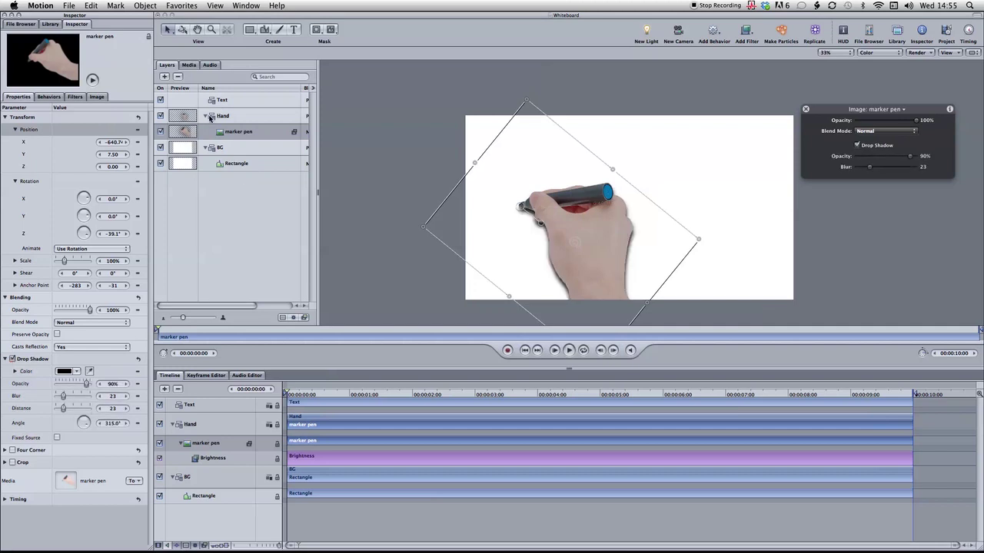
{"action": "left_click", "coordinate": [183, 117]}
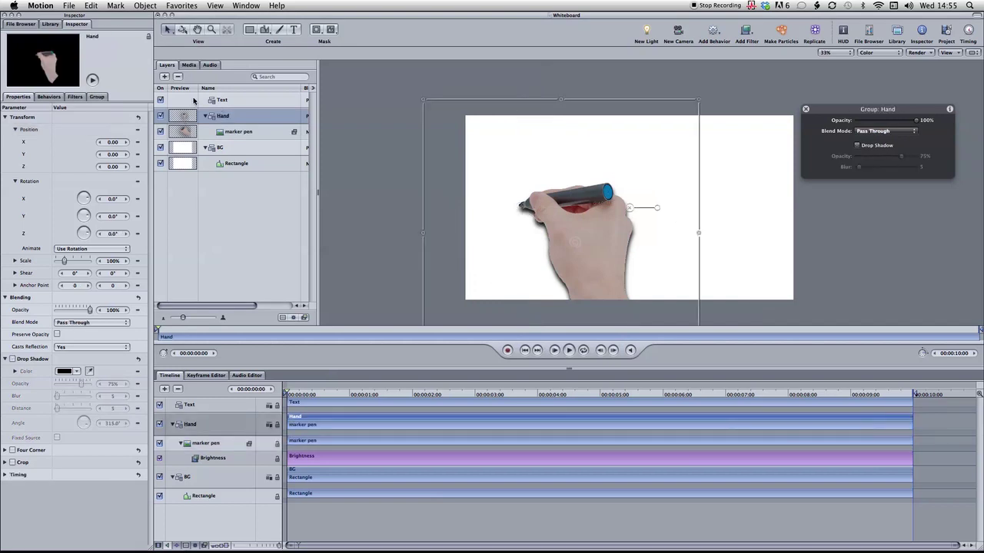
Add a text layer in the Text group reading 'HOW TO CREATE A WHITEBOARD ANIMATION'.
{"action": "left_click", "coordinate": [193, 100]}
{"action": "left_click", "coordinate": [293, 31]}
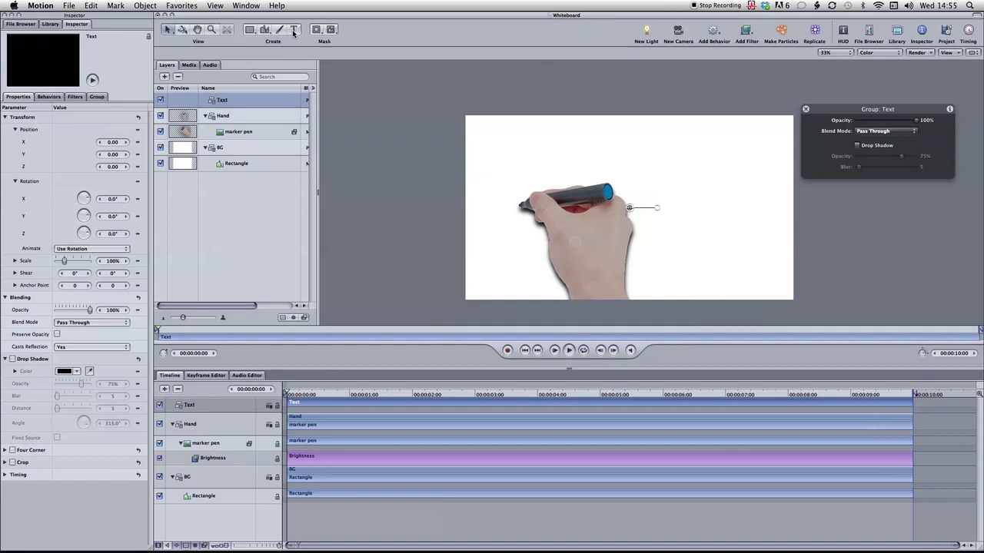
{"action": "left_click", "coordinate": [504, 174]}
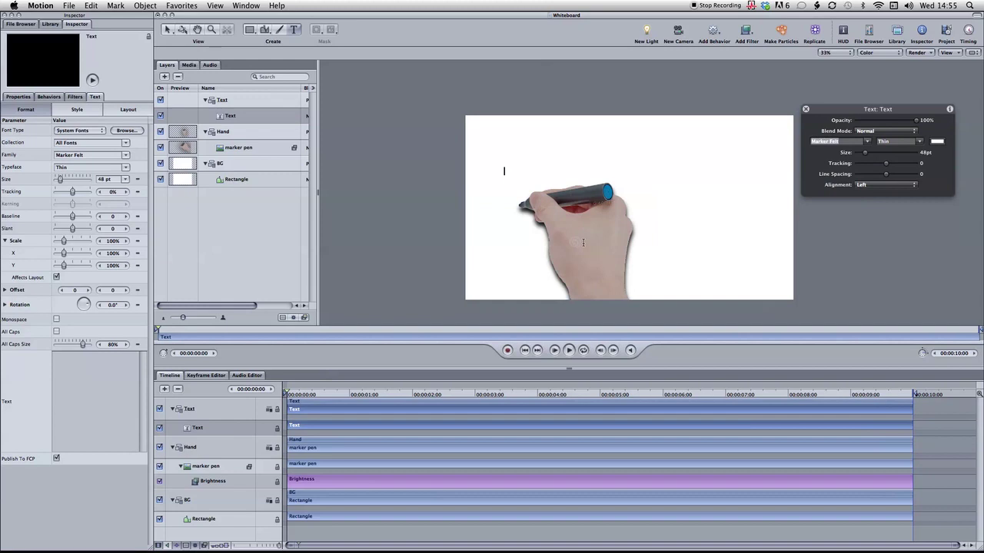
{"action": "type", "text": "HOW TO"}
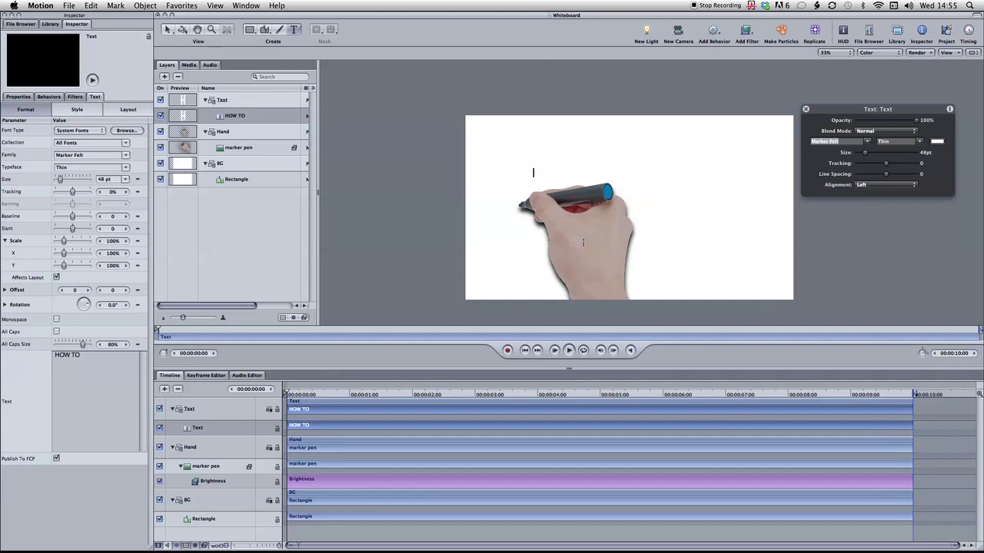
{"action": "type", "text": " CREATE A WHITEBOA"}
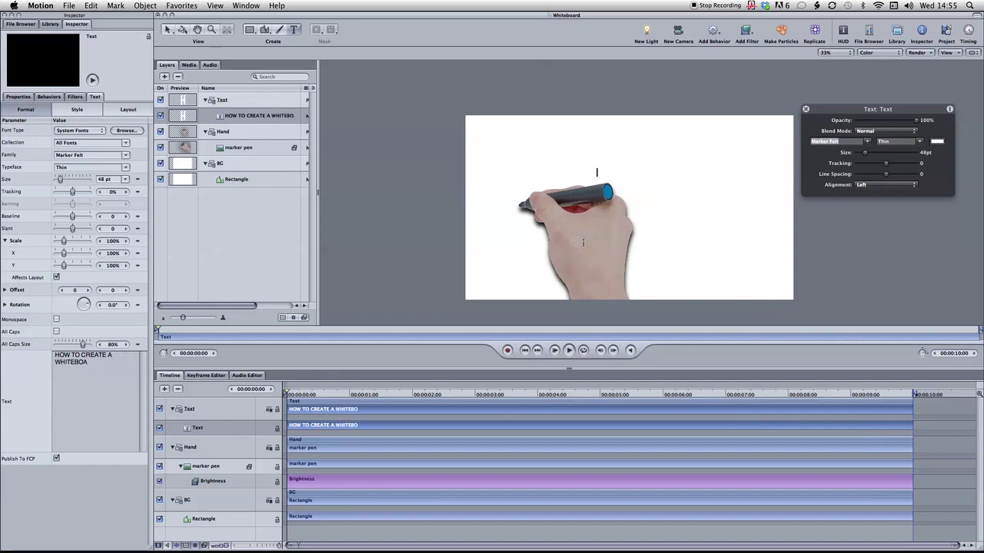
{"action": "type", "text": "RD ANIMATION"}
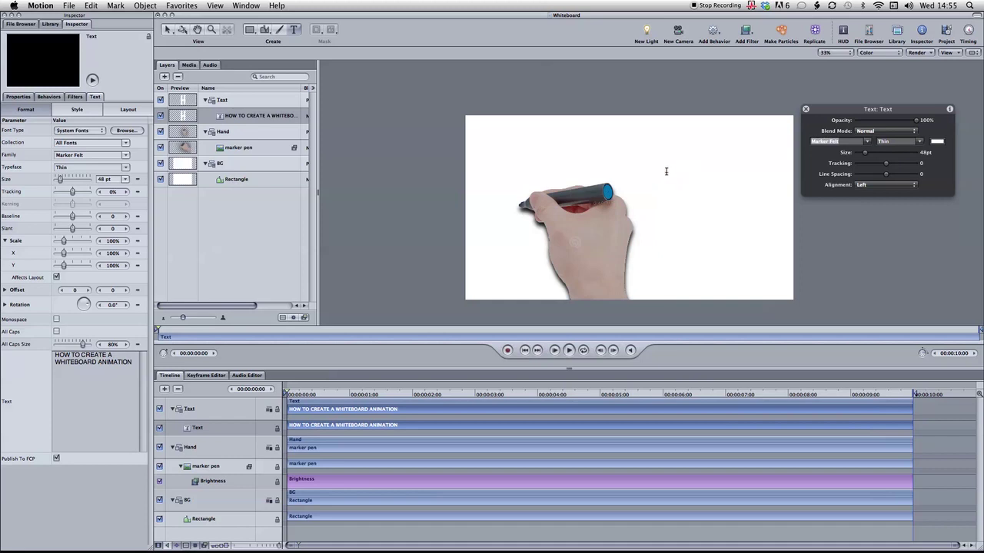
Set the title text's face colour to black.
{"action": "left_click_drag", "start_coordinate": [654, 173], "coordinate": [471, 173]}
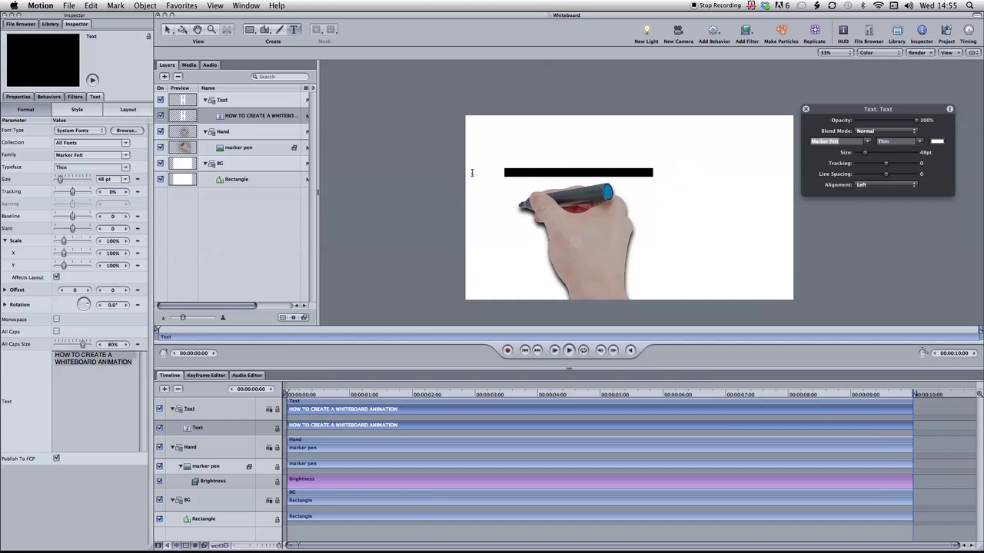
{"action": "left_click", "coordinate": [77, 110]}
{"action": "left_click", "coordinate": [70, 166]}
{"action": "left_click", "coordinate": [157, 267]}
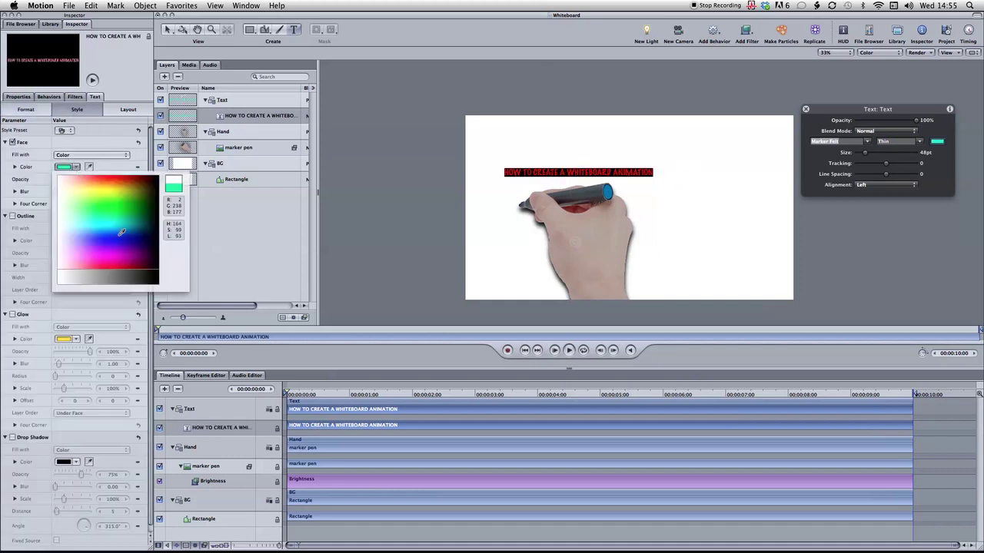
{"action": "left_click", "coordinate": [159, 178]}
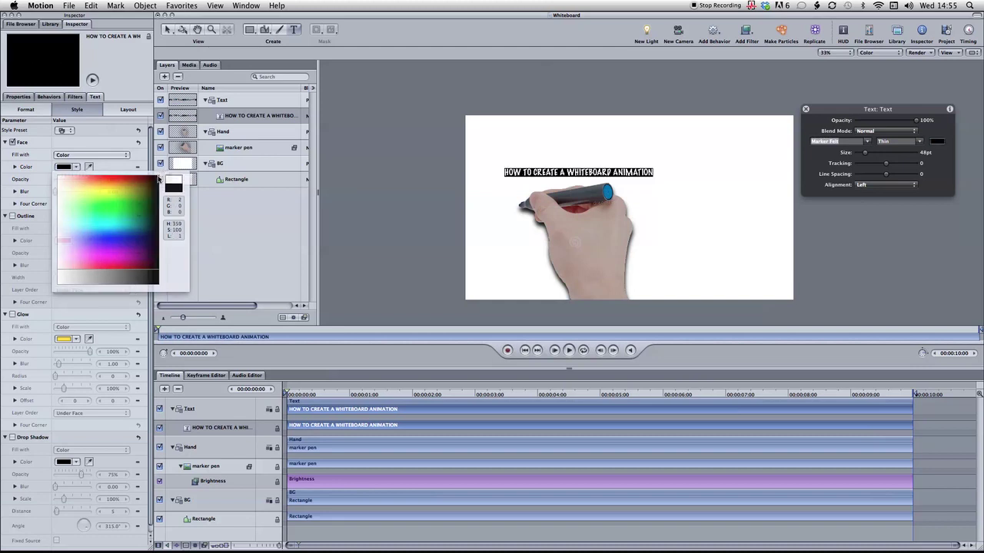
Enlarge the title to 82 pt and move it lower on the canvas.
{"action": "left_click", "coordinate": [19, 97]}
{"action": "left_click", "coordinate": [95, 97]}
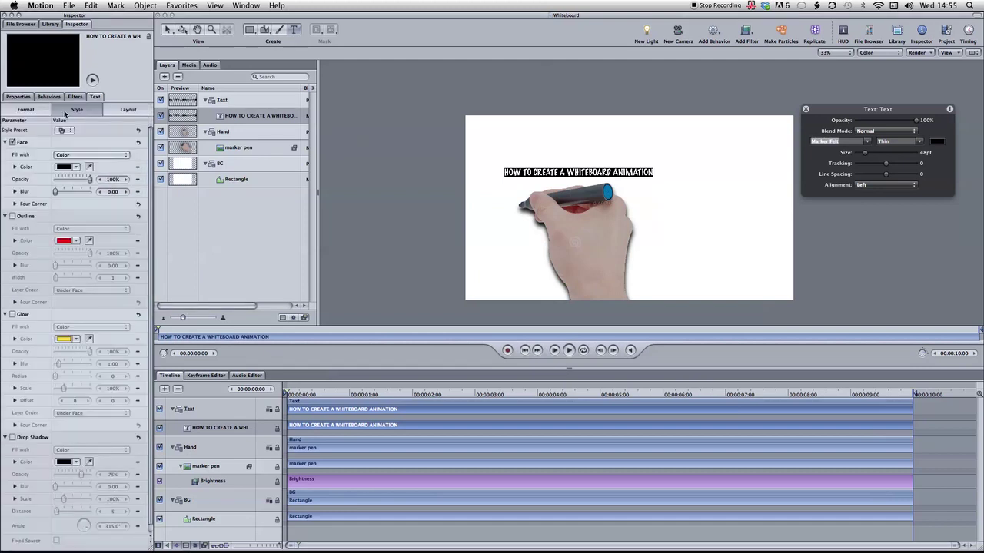
{"action": "left_click", "coordinate": [47, 112]}
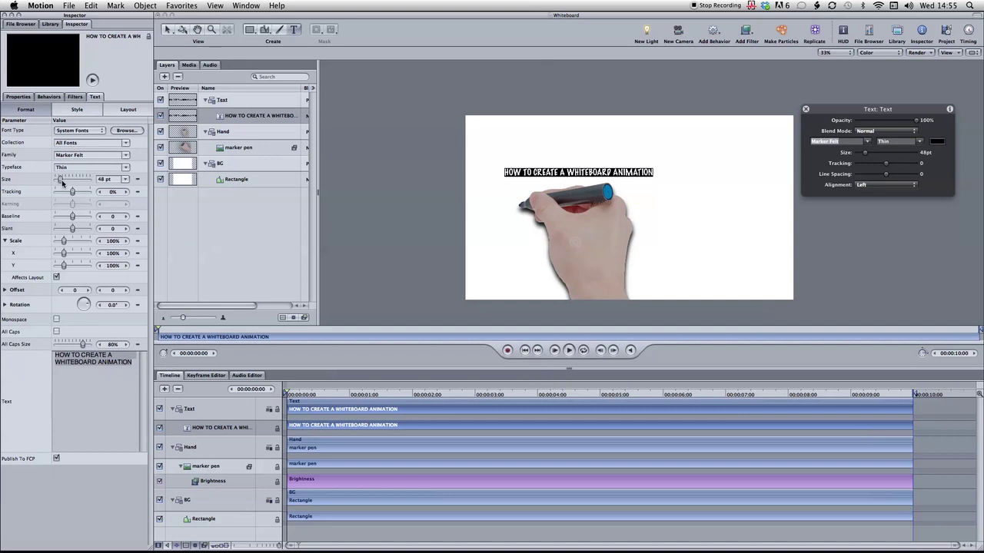
{"action": "left_click_drag", "start_coordinate": [63, 182], "coordinate": [65, 182]}
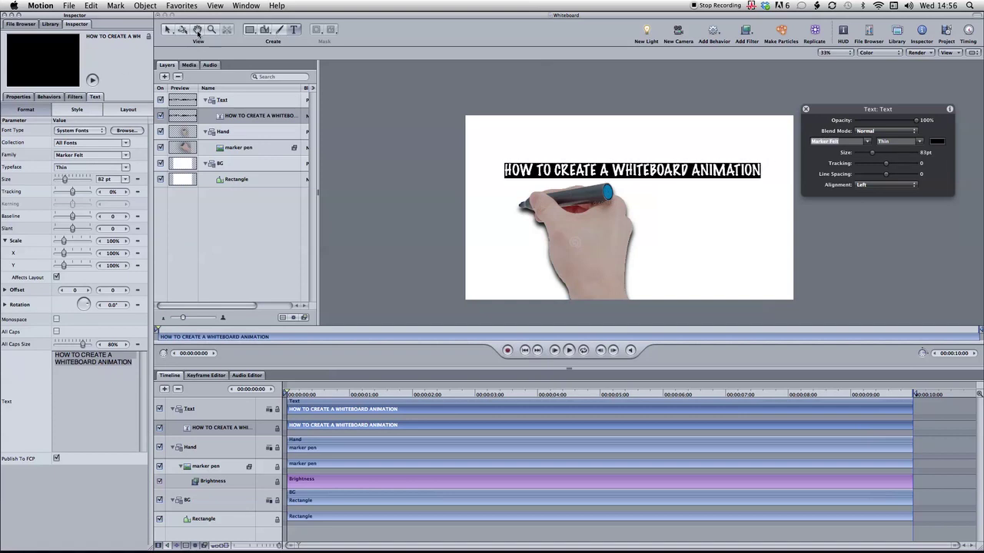
{"action": "left_click", "coordinate": [169, 30]}
{"action": "left_click", "coordinate": [673, 169]}
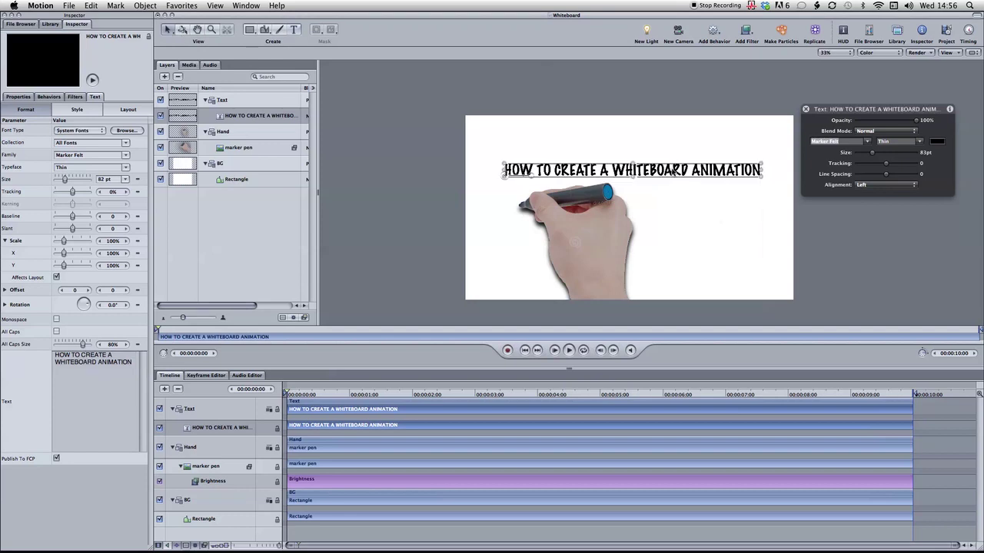
{"action": "left_click_drag", "start_coordinate": [674, 171], "coordinate": [671, 192]}
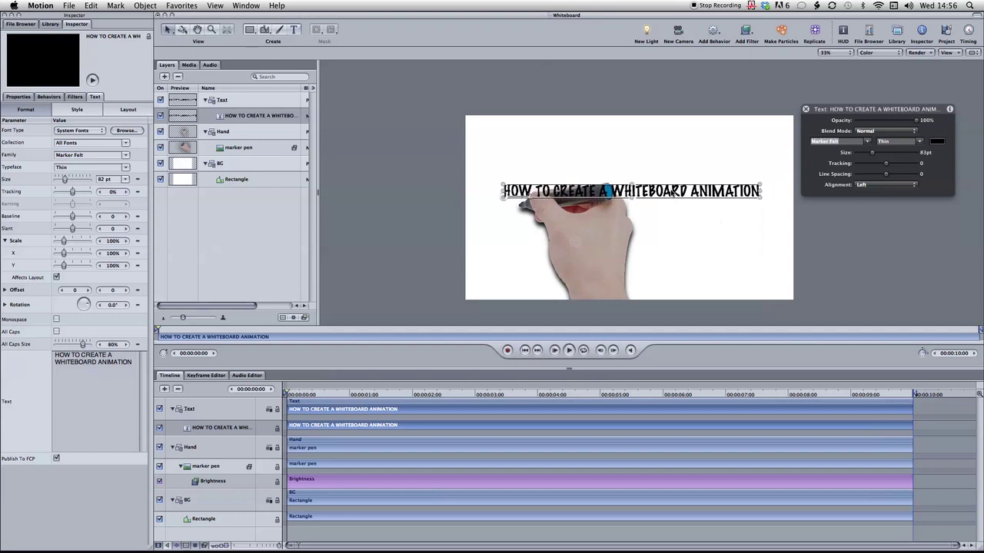
Hide the marker pen hand, select the Text group and zoom the canvas to 50%.
{"action": "left_click", "coordinate": [160, 147]}
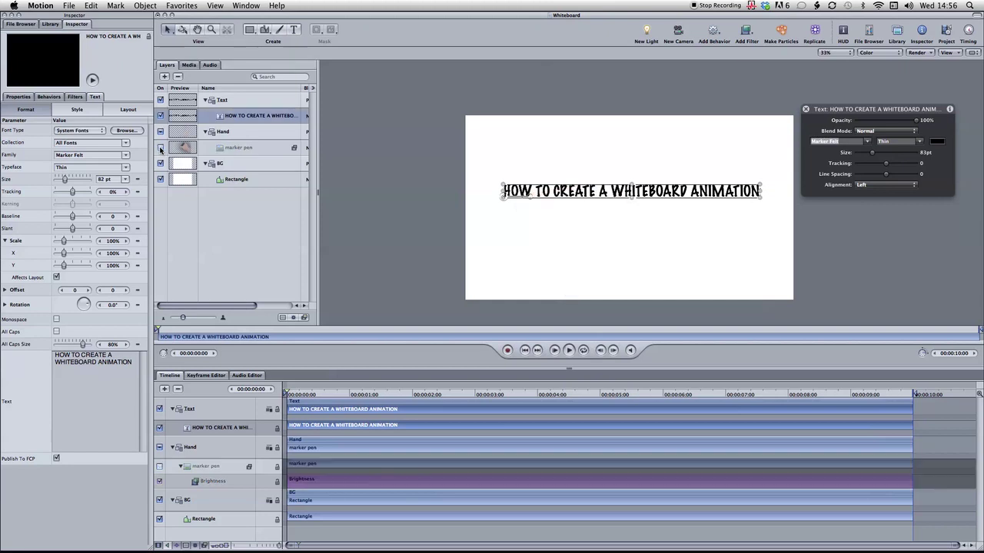
{"action": "left_click", "coordinate": [374, 158]}
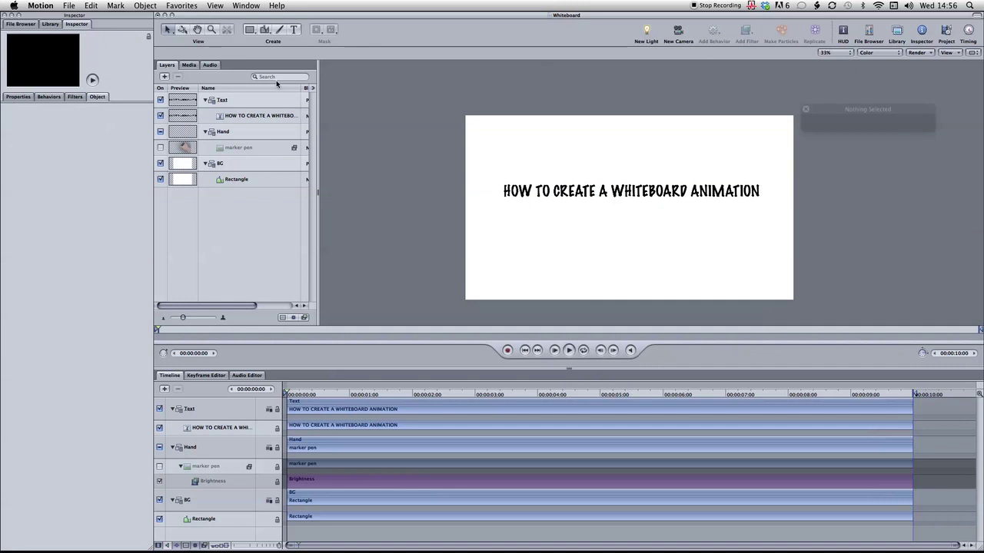
{"action": "left_click", "coordinate": [188, 103]}
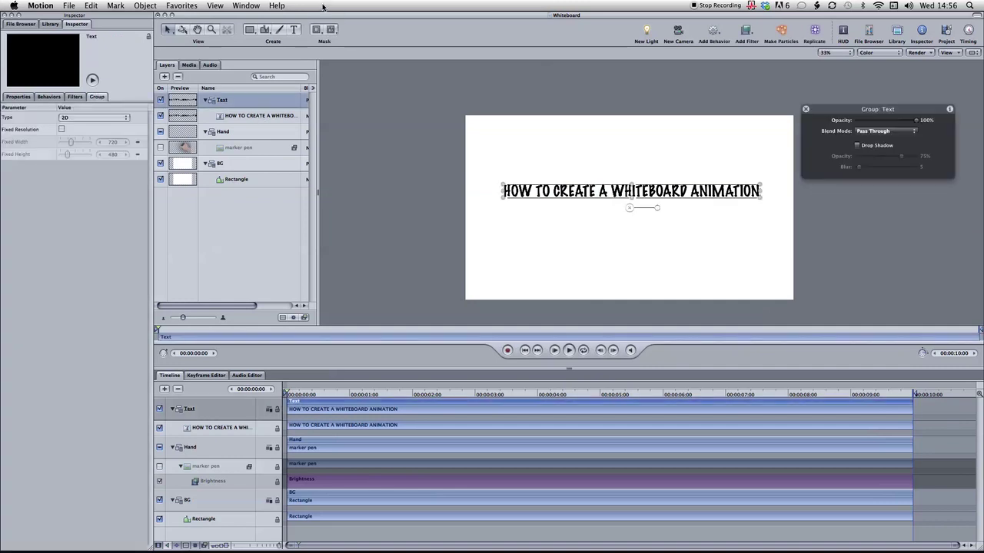
{"action": "left_click", "coordinate": [265, 31]}
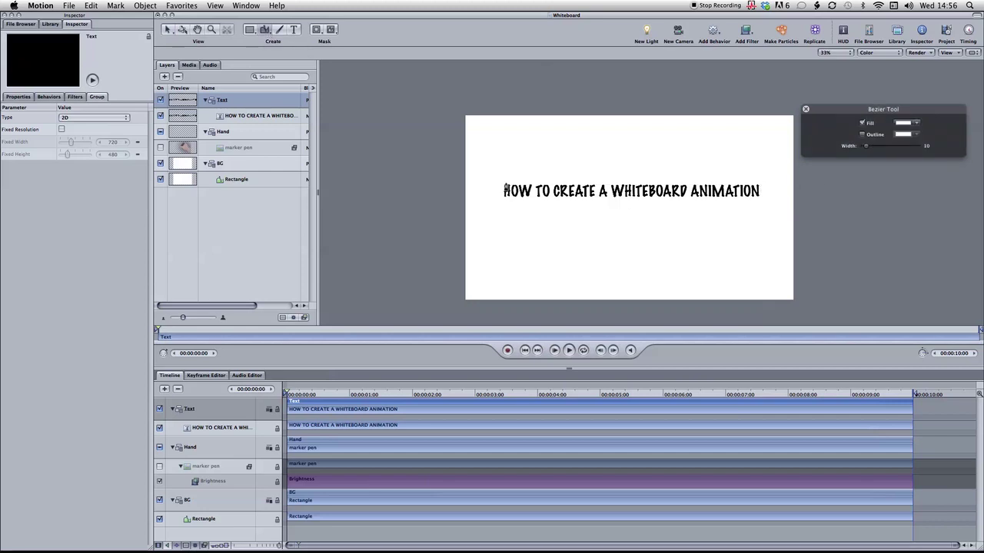
{"action": "key", "text": "super+equal"}
{"action": "key", "text": "super+equal"}
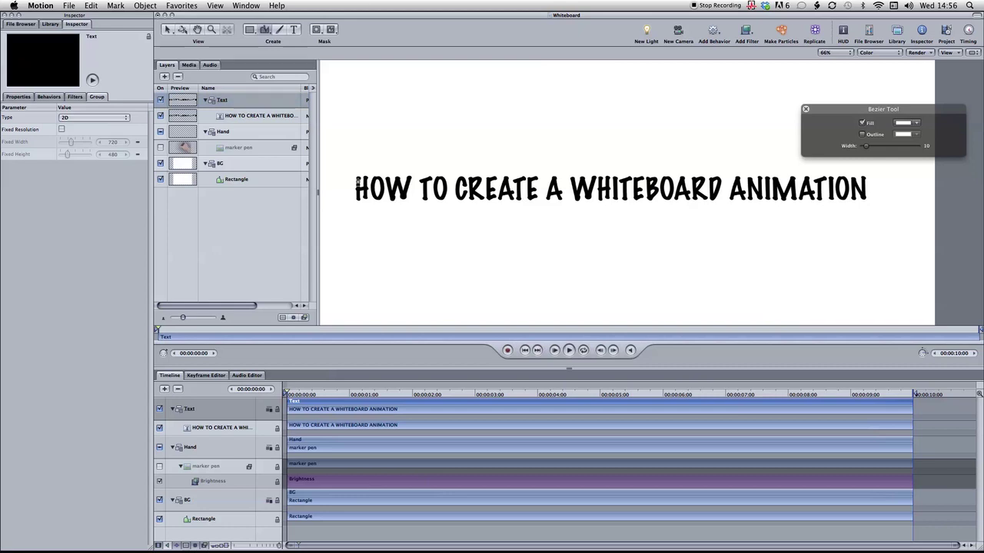
Start the Bezier trace over the H and W of the title, heading toward the T.
{"action": "left_click", "coordinate": [357, 178]}
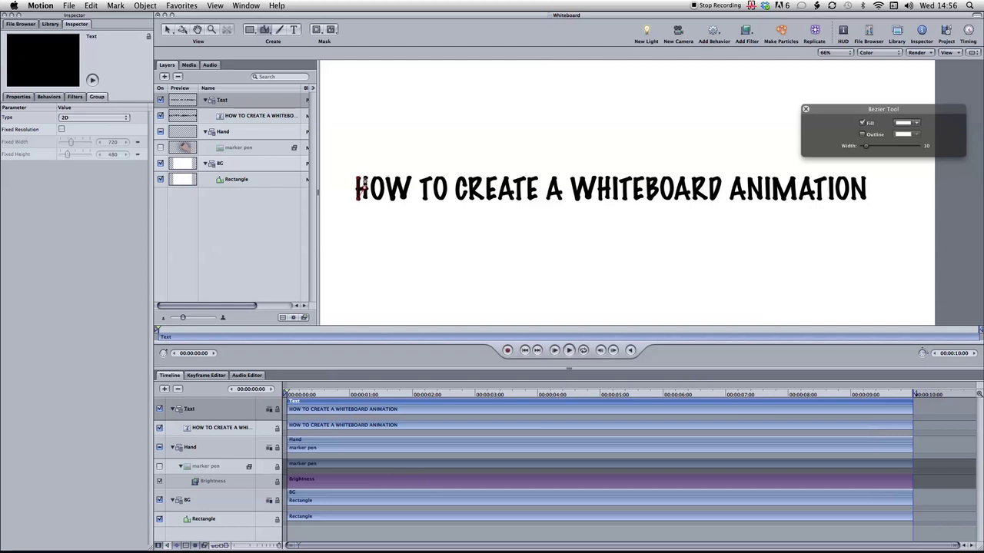
{"action": "left_click", "coordinate": [364, 178]}
{"action": "left_click", "coordinate": [374, 178]}
{"action": "left_click", "coordinate": [377, 202]}
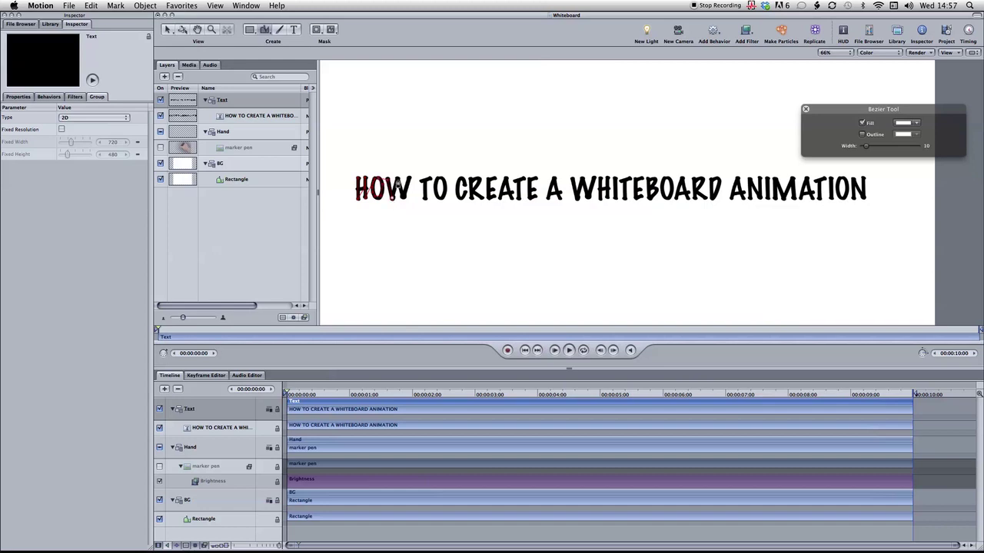
{"action": "left_click", "coordinate": [403, 201]}
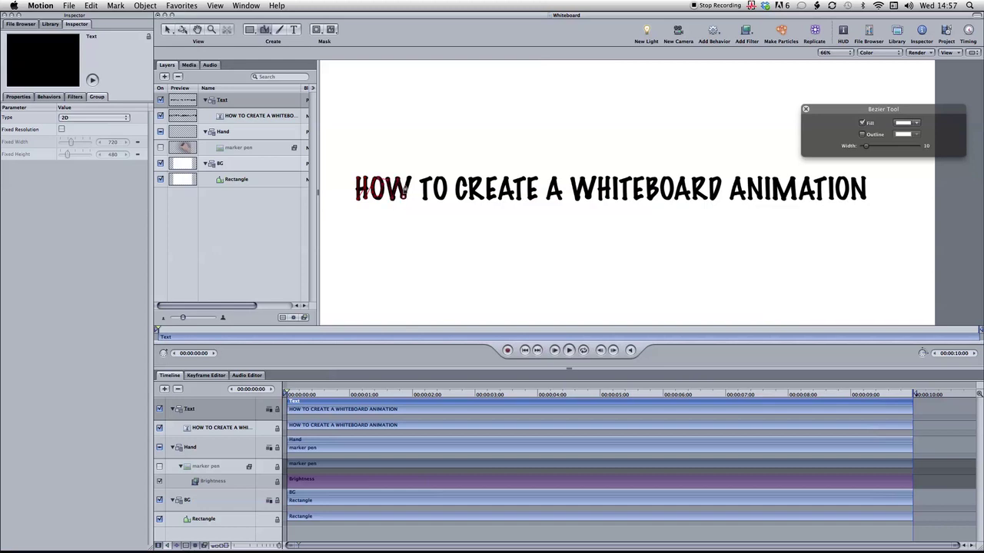
{"action": "left_click", "coordinate": [418, 182]}
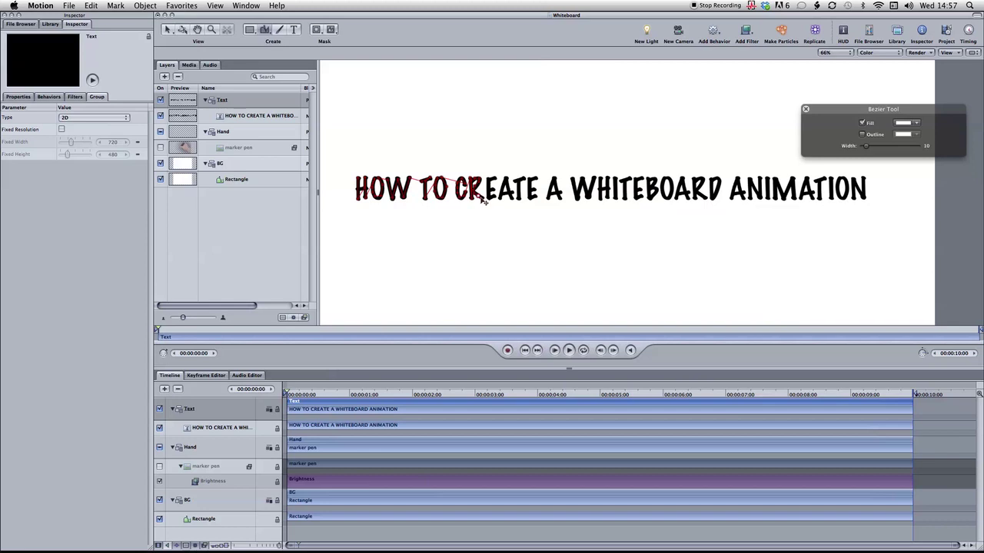
Continue Bezier points from the R of CREATE through A into the W of WHITEBOARD.
{"action": "left_click", "coordinate": [481, 201]}
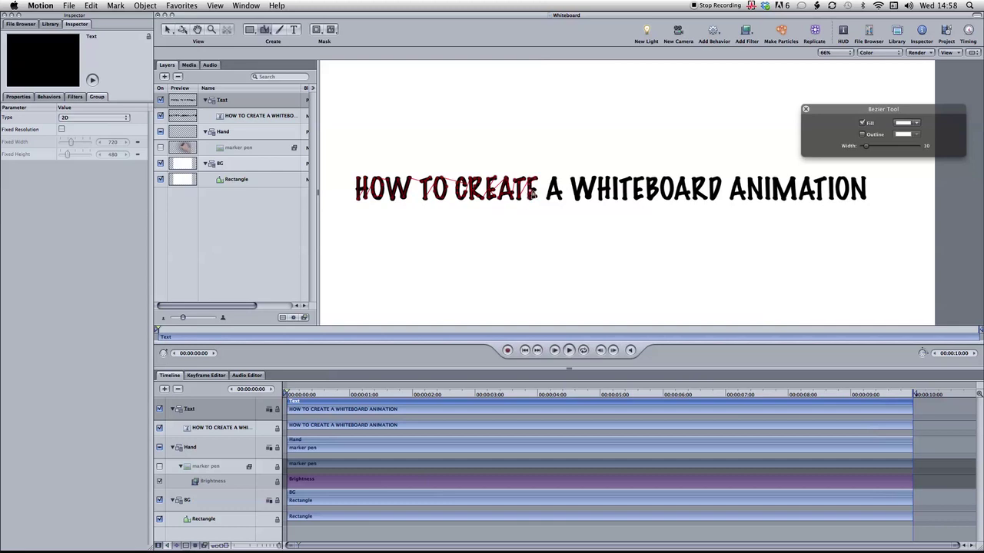
{"action": "left_click", "coordinate": [533, 189]}
{"action": "left_click", "coordinate": [552, 180]}
{"action": "left_click", "coordinate": [562, 199]}
{"action": "left_click", "coordinate": [573, 179]}
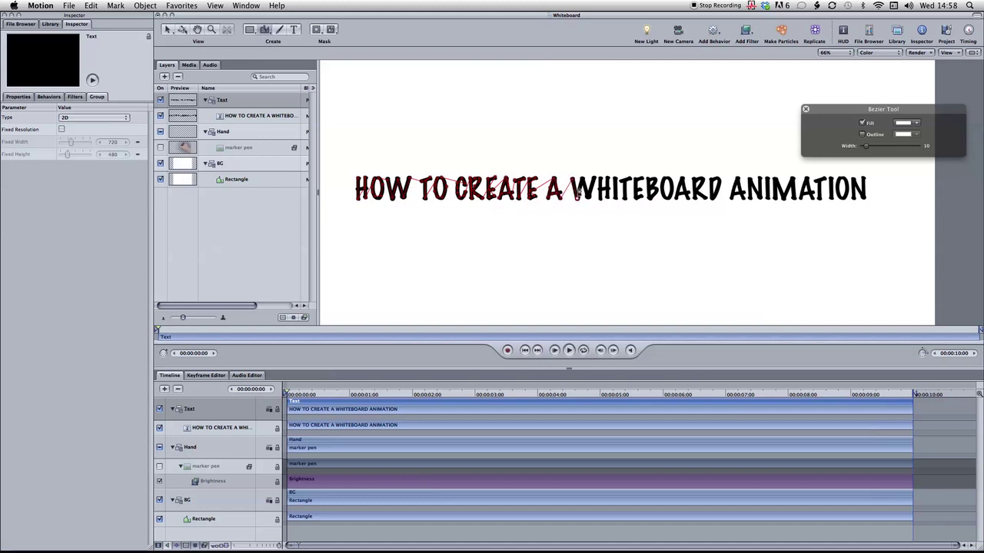
{"action": "left_click", "coordinate": [587, 197]}
{"action": "left_click", "coordinate": [594, 178]}
{"action": "left_click", "coordinate": [602, 202]}
{"action": "left_click", "coordinate": [598, 180]}
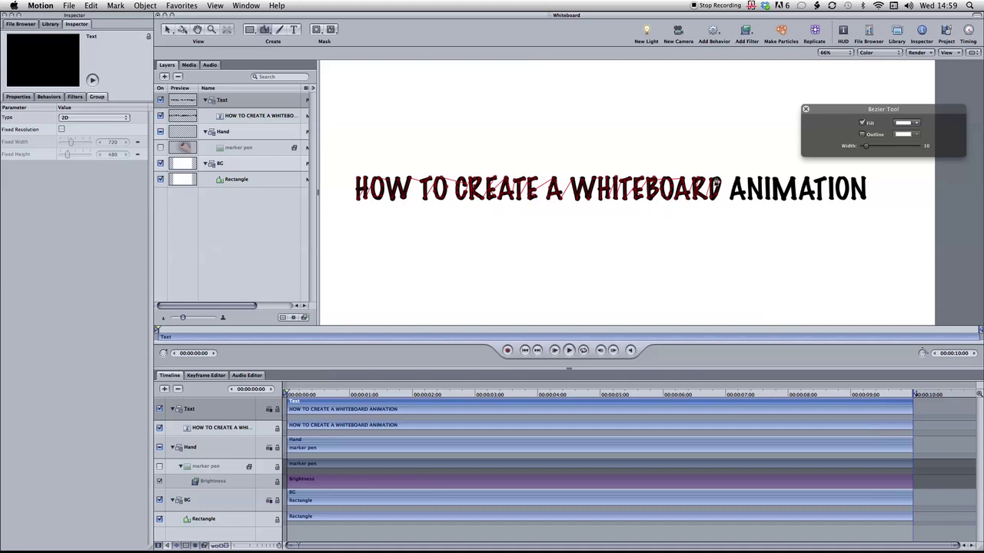
Extend the Bezier path onto the A of ANIMATION and across the rest of the title.
{"action": "left_click", "coordinate": [738, 177]}
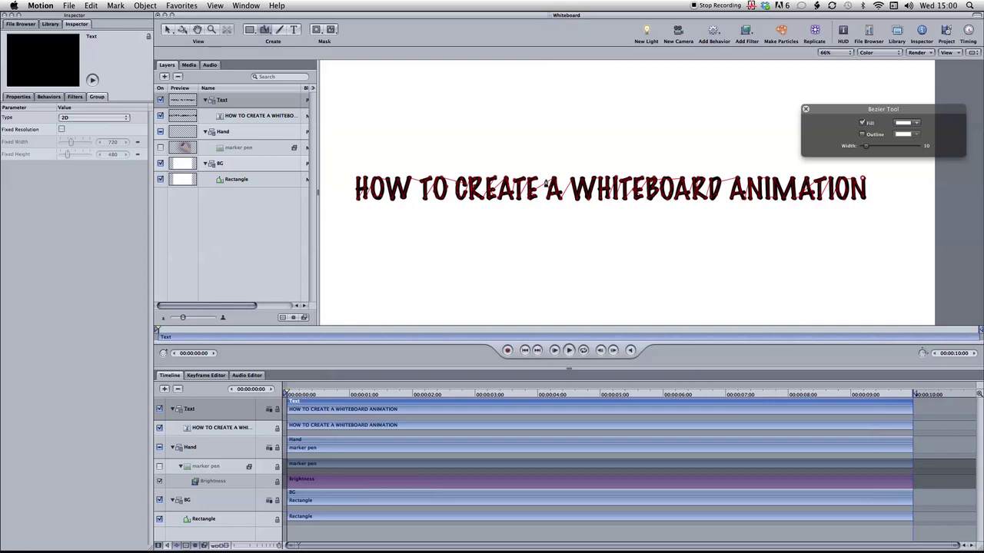
Zoom out to 33%, show the marker pen hand again, and finish the path as Bezier 1.
{"action": "key", "text": "super+minus"}
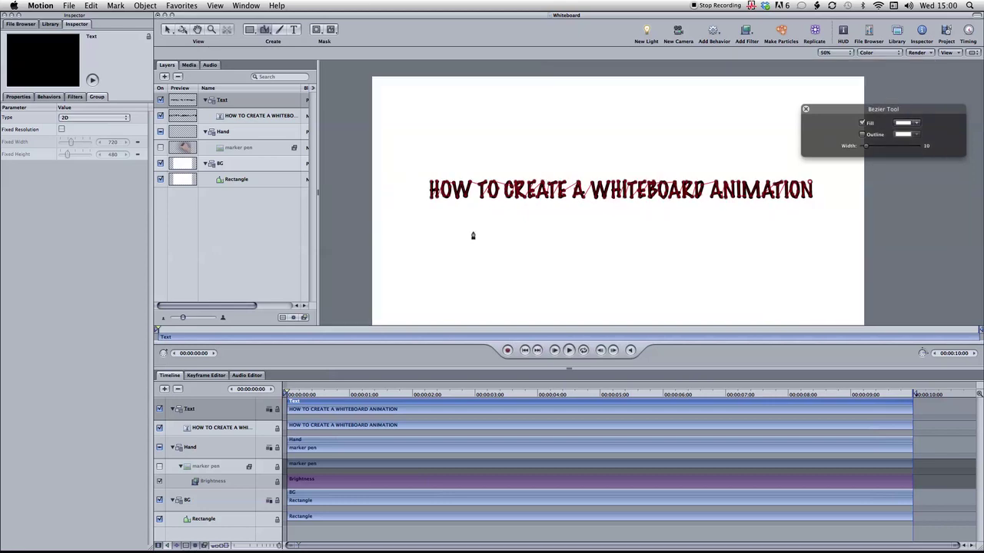
{"action": "key", "text": "super+minus"}
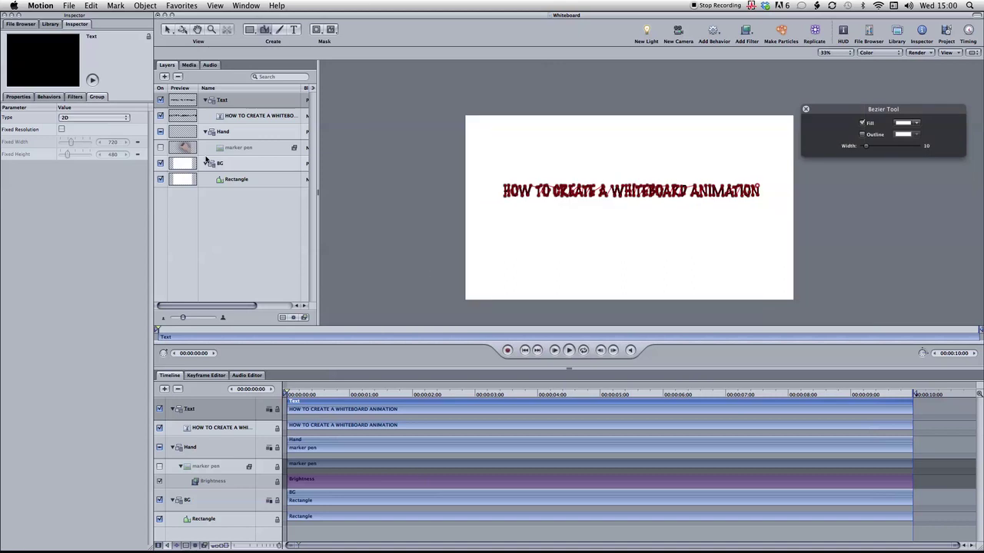
{"action": "left_click", "coordinate": [160, 147]}
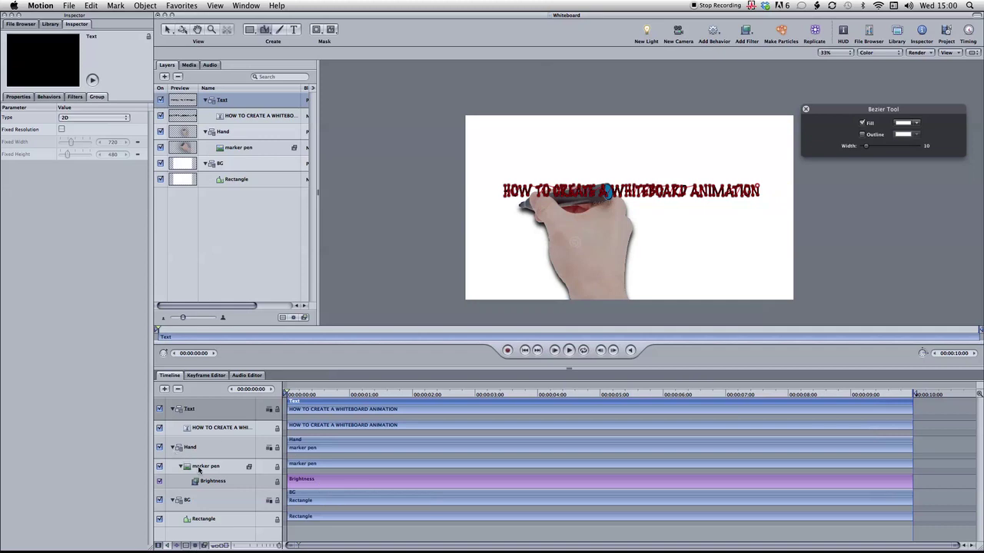
{"action": "key", "text": "Return"}
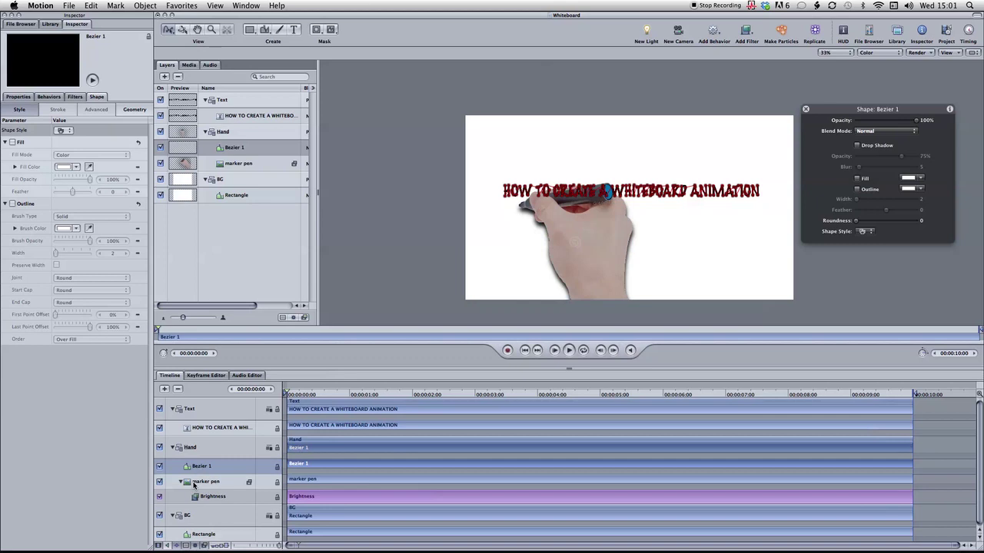
Apply a Basic Motion > Motion Path behaviour to the marker pen layer.
{"action": "left_click", "coordinate": [202, 481]}
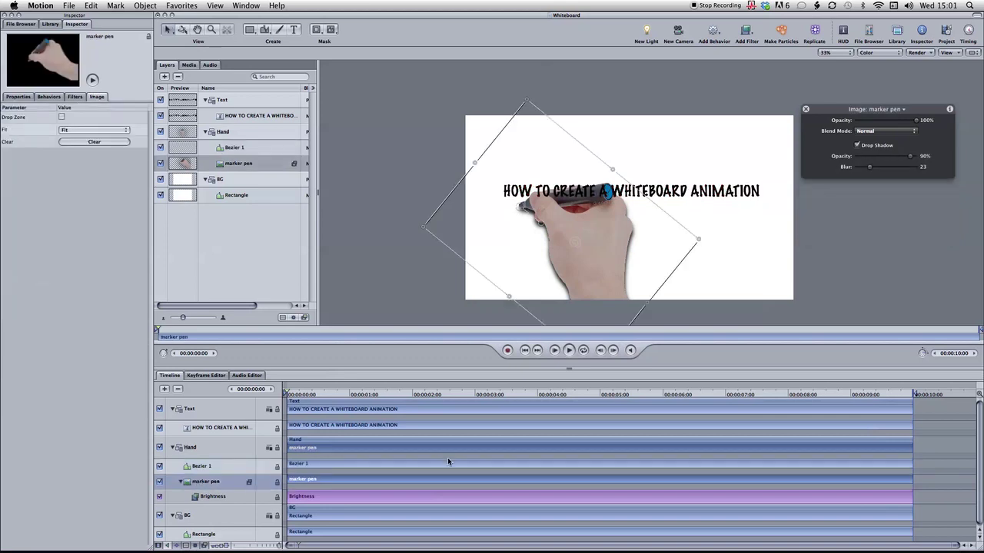
{"action": "left_click", "coordinate": [714, 34]}
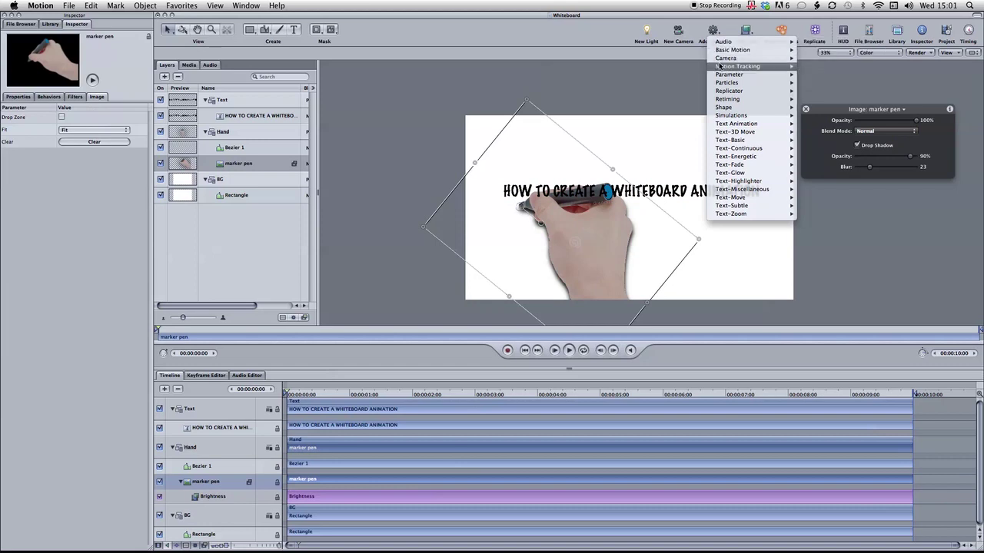
{"action": "mouse_move", "coordinate": [724, 52]}
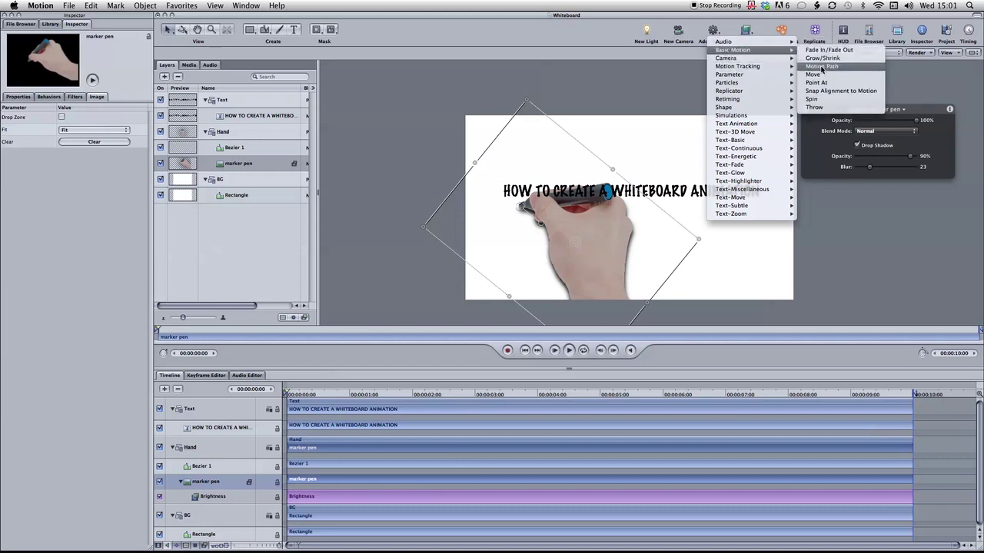
{"action": "left_click", "coordinate": [821, 66]}
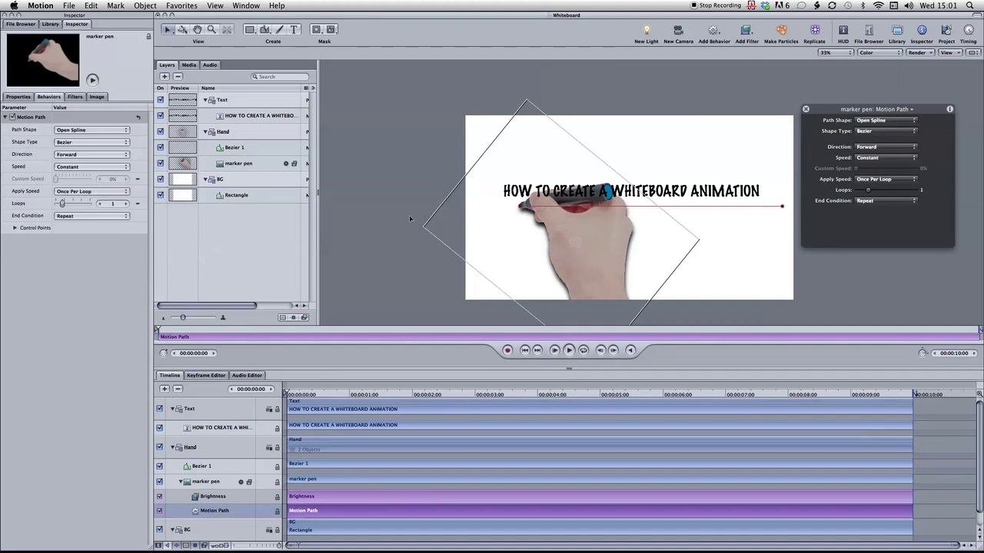
Set the Motion Path shape to Geometry with Bezier 1 as its shape source.
{"action": "left_click", "coordinate": [76, 131]}
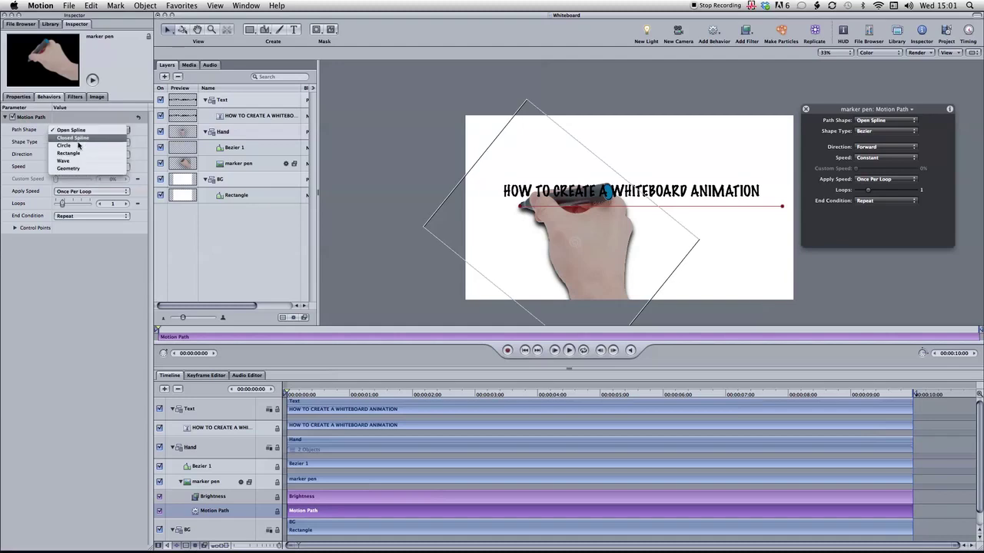
{"action": "left_click", "coordinate": [78, 169]}
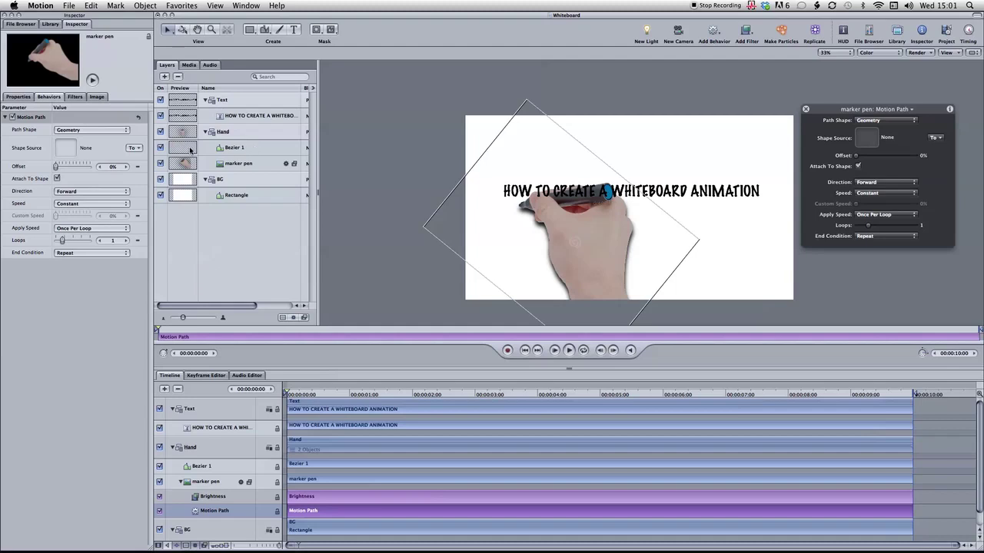
{"action": "left_click_drag", "start_coordinate": [190, 151], "coordinate": [63, 148]}
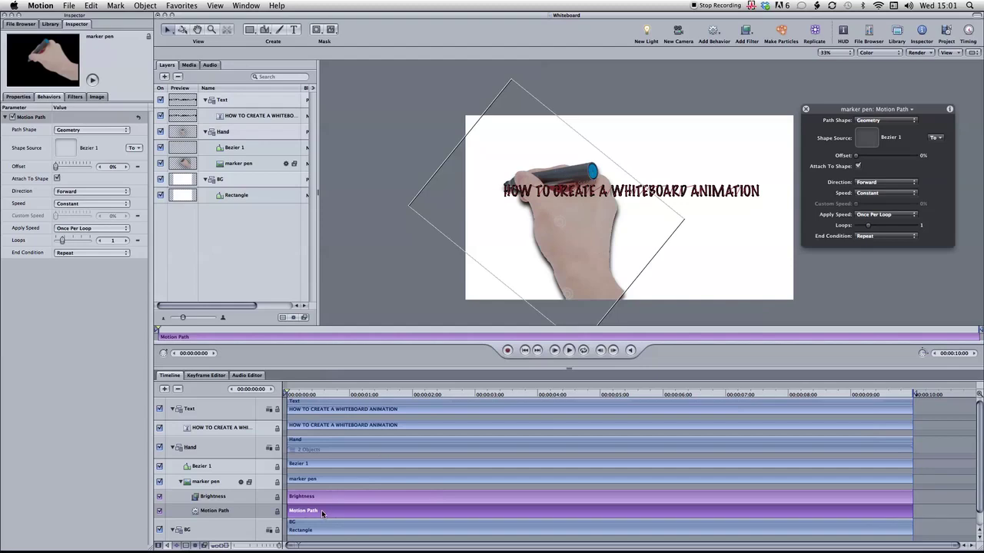
Move the marker pen's anchor point onto the pen tip with the Anchor Point tool.
{"action": "left_click", "coordinate": [169, 32]}
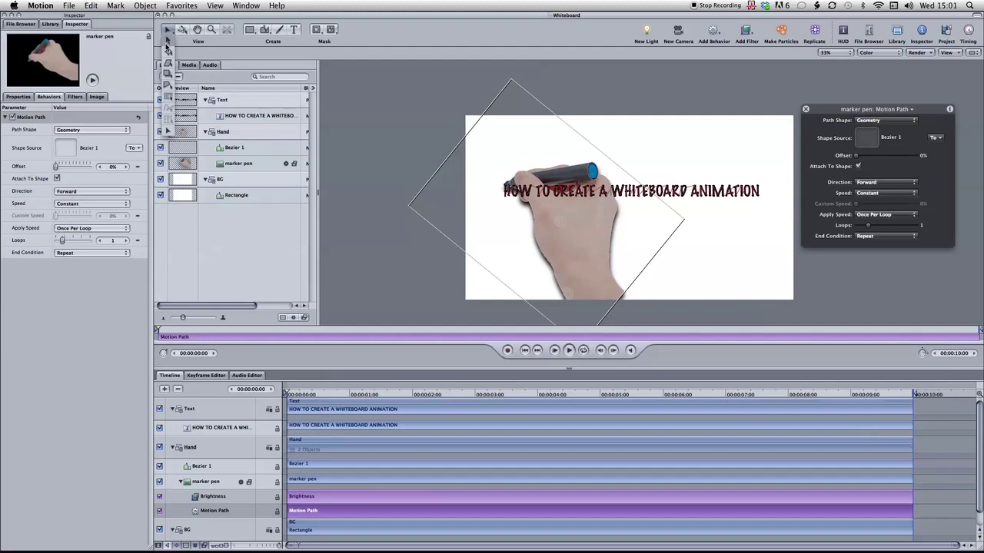
{"action": "left_click", "coordinate": [167, 54]}
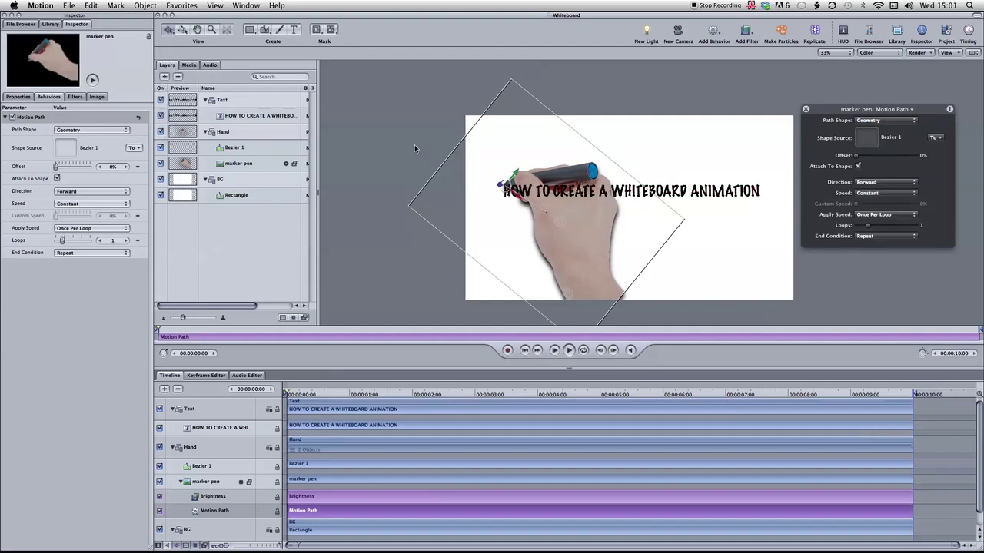
{"action": "key", "text": "super+equal"}
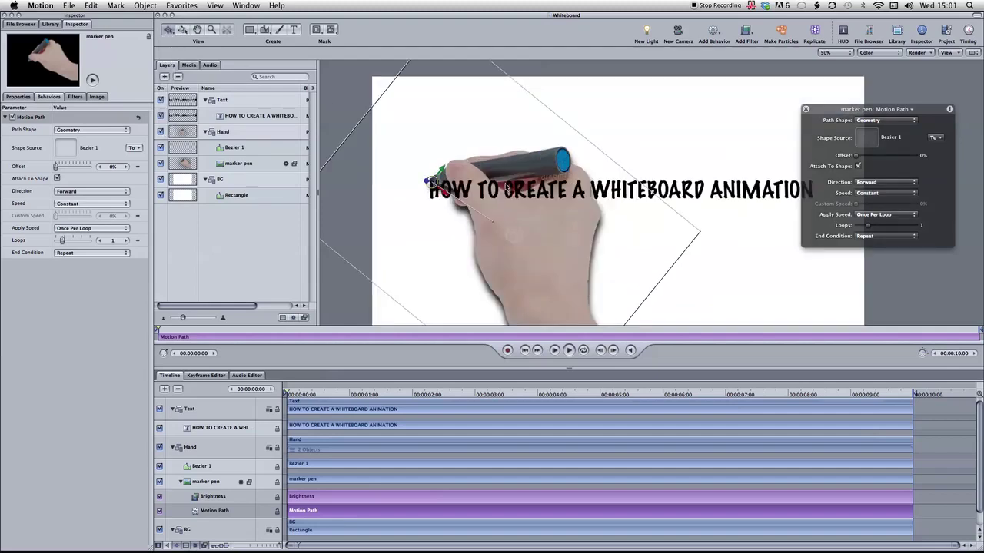
{"action": "left_click_drag", "start_coordinate": [361, 177], "coordinate": [371, 166]}
{"action": "left_click_drag", "start_coordinate": [168, 31], "coordinate": [173, 132]}
Play the animation, then trim the Motion Path's out point to end before 6 seconds.
{"action": "key", "text": "super+minus"}
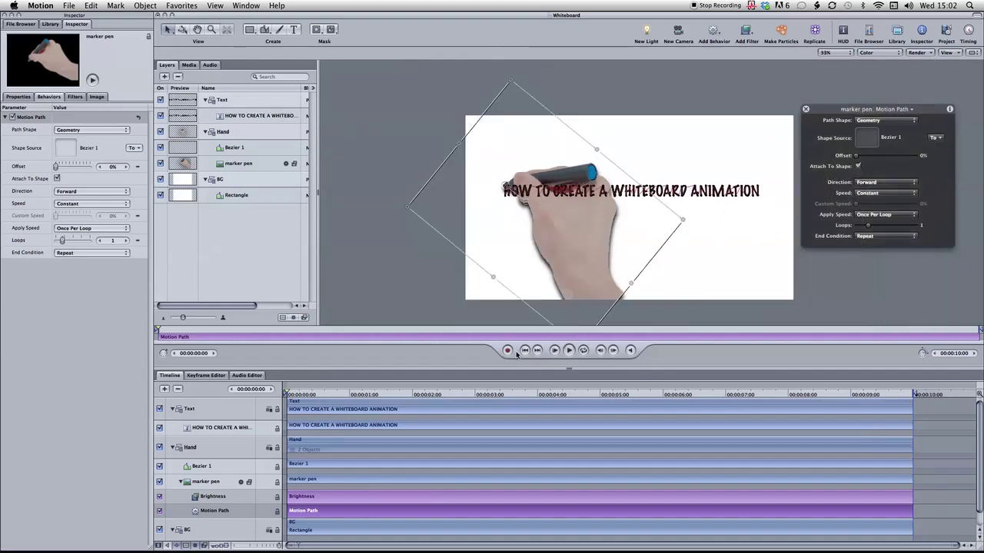
{"action": "left_click", "coordinate": [384, 269]}
{"action": "key", "text": "space"}
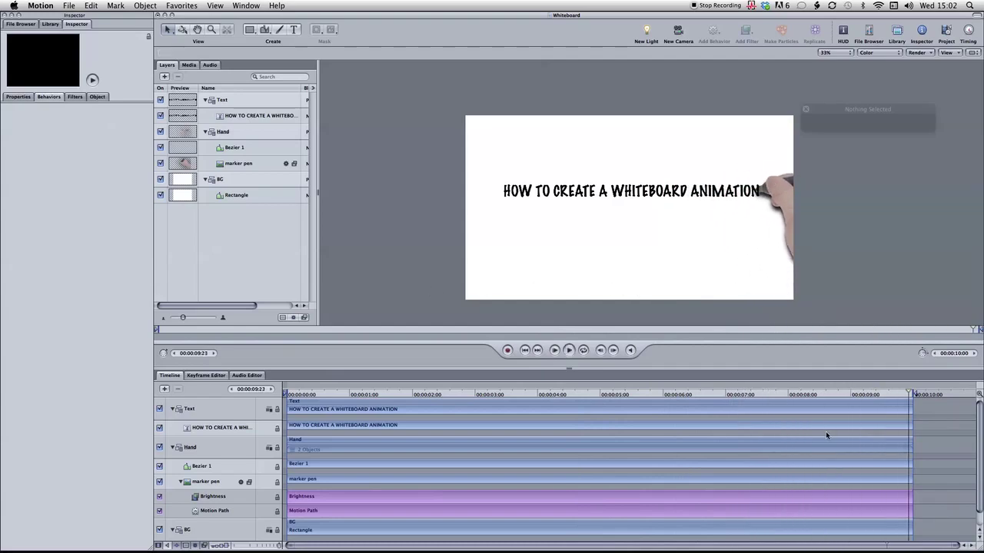
{"action": "left_click_drag", "start_coordinate": [911, 511], "coordinate": [654, 512]}
{"action": "left_click", "coordinate": [525, 349]}
Replay the shortened animation and return the playhead to the start.
{"action": "left_click", "coordinate": [391, 183]}
{"action": "key", "text": "space"}
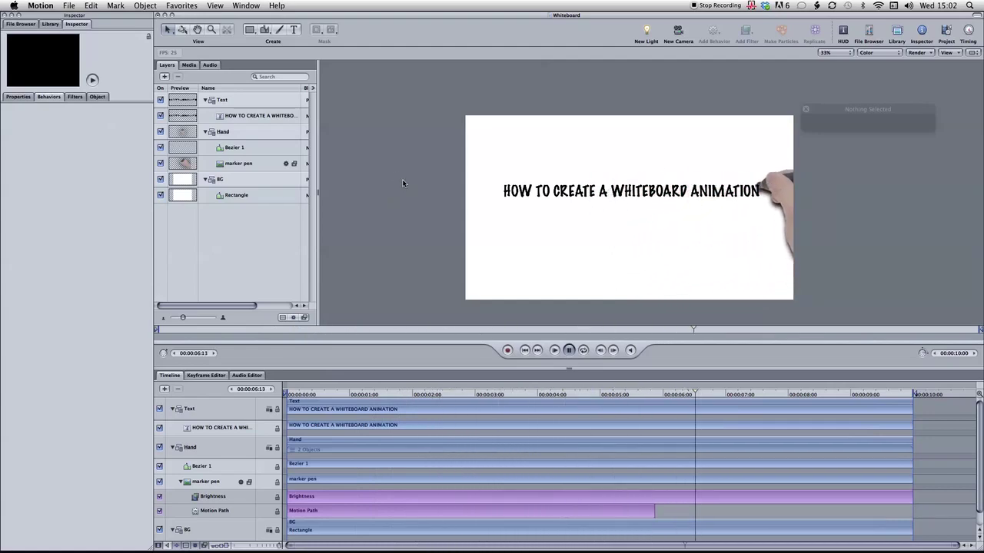
{"action": "key", "text": "space"}
{"action": "left_click", "coordinate": [525, 350]}
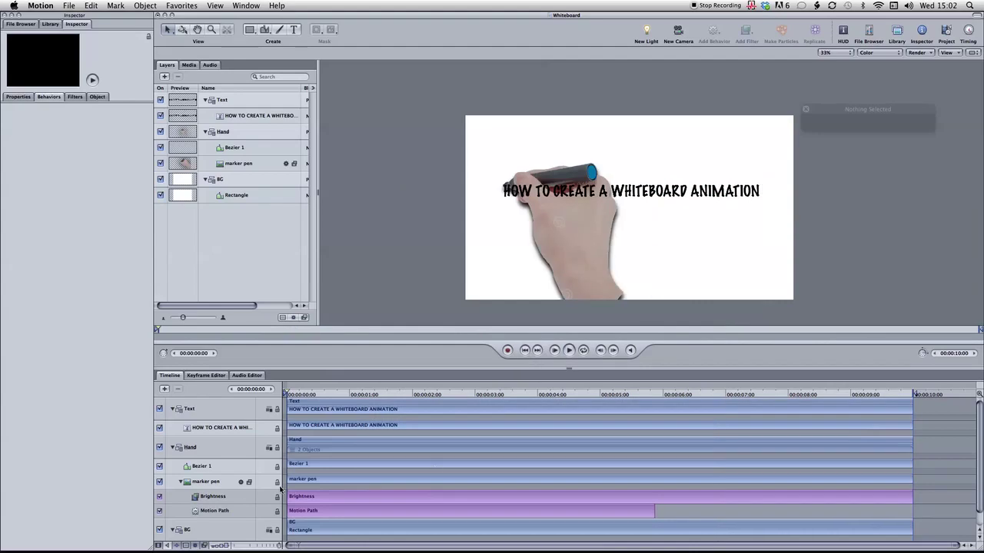
Duplicate Bezier 1 as Bezier 1 copy and switch off the original Bezier 1 layer.
{"action": "left_click", "coordinate": [193, 468]}
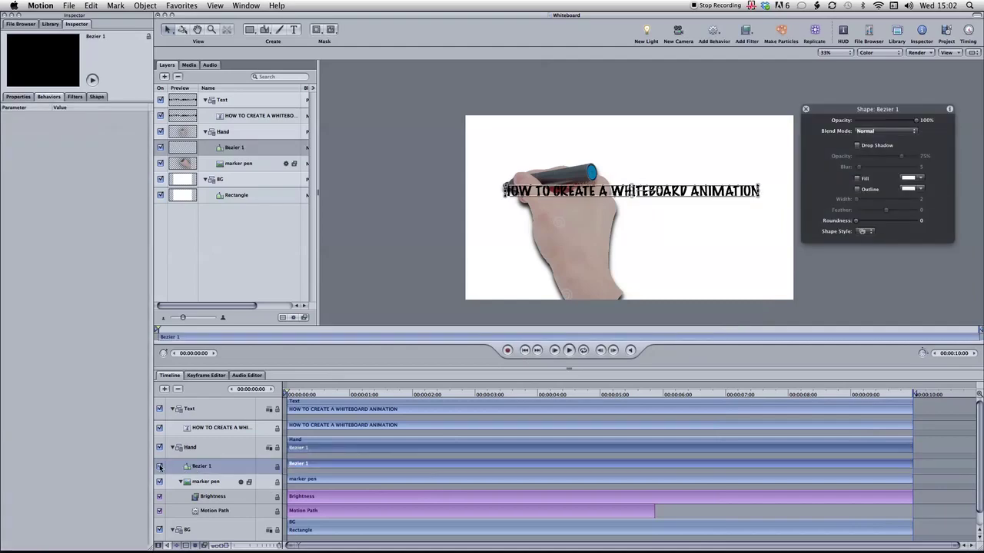
{"action": "left_click", "coordinate": [160, 466]}
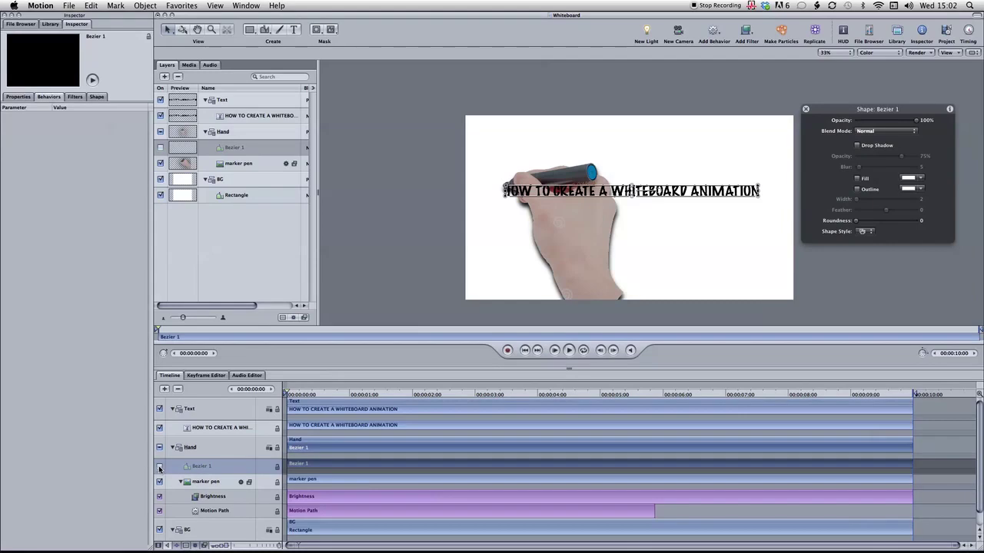
{"action": "left_click", "coordinate": [160, 467]}
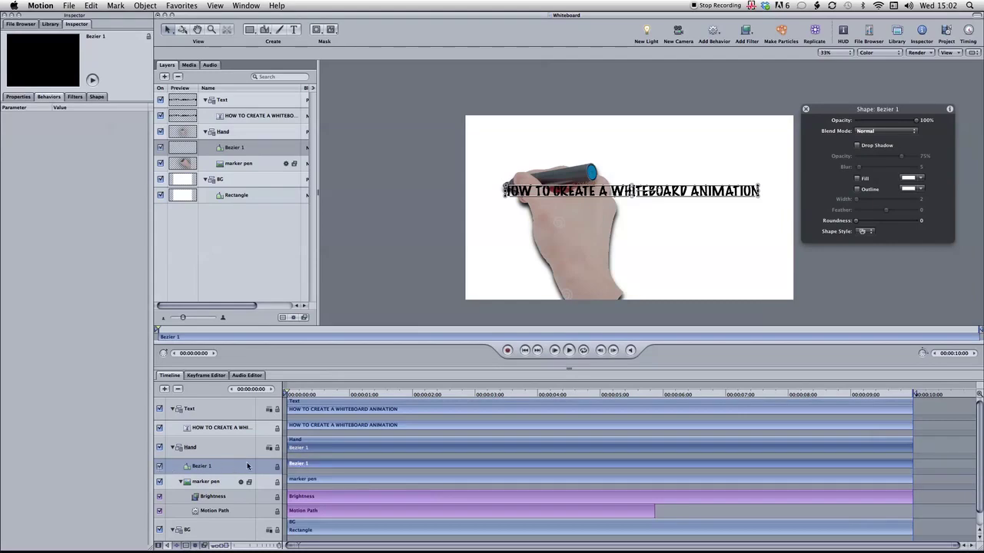
{"action": "right_click", "coordinate": [308, 466]}
{"action": "left_click", "coordinate": [345, 426]}
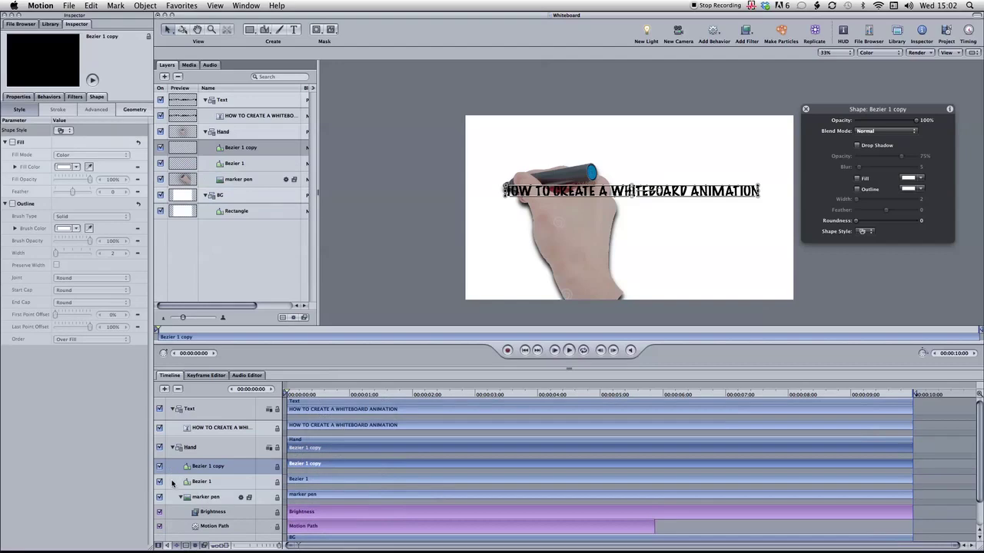
{"action": "left_click", "coordinate": [160, 481]}
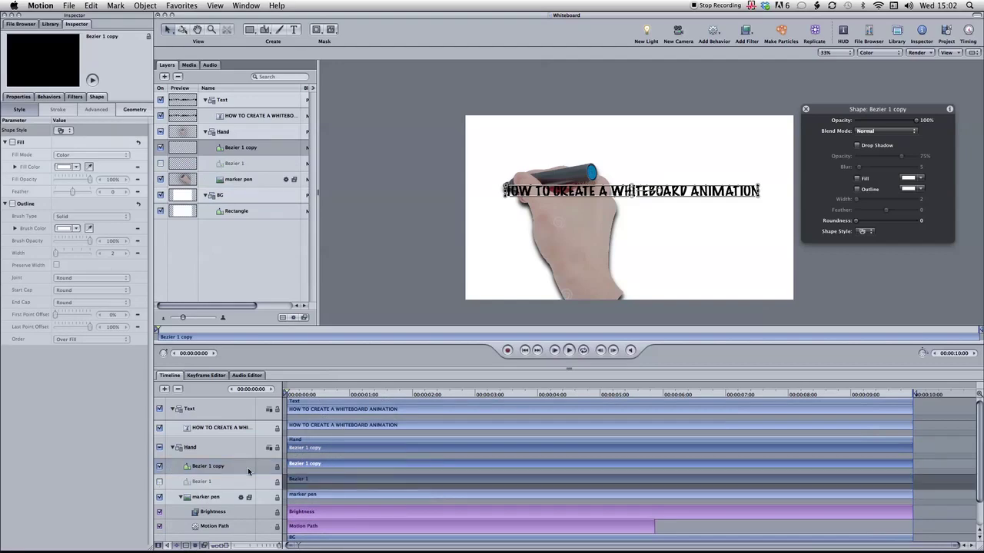
{"action": "key", "text": "F1"}
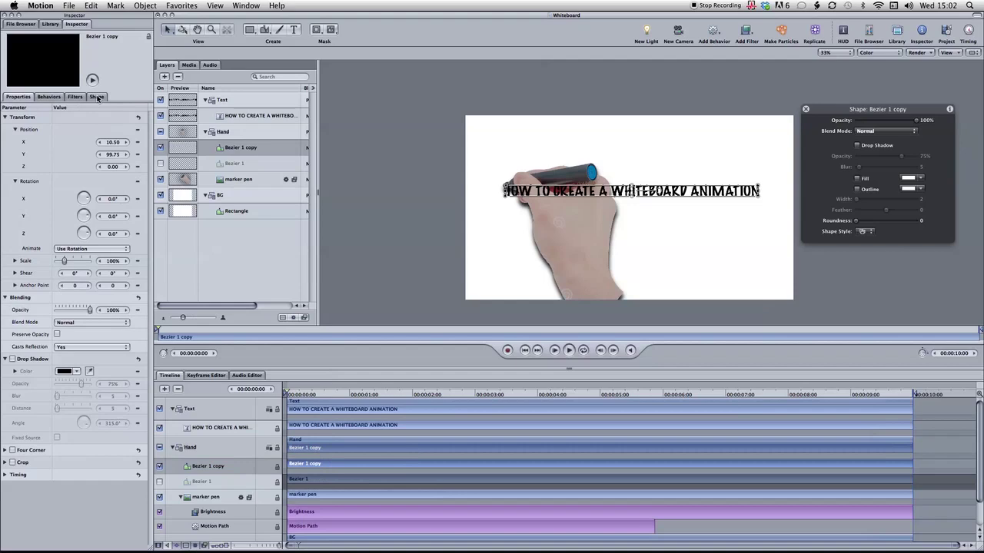
Give Bezier 1 copy an outline of width 25 and move it into the Text group.
{"action": "left_click", "coordinate": [97, 97]}
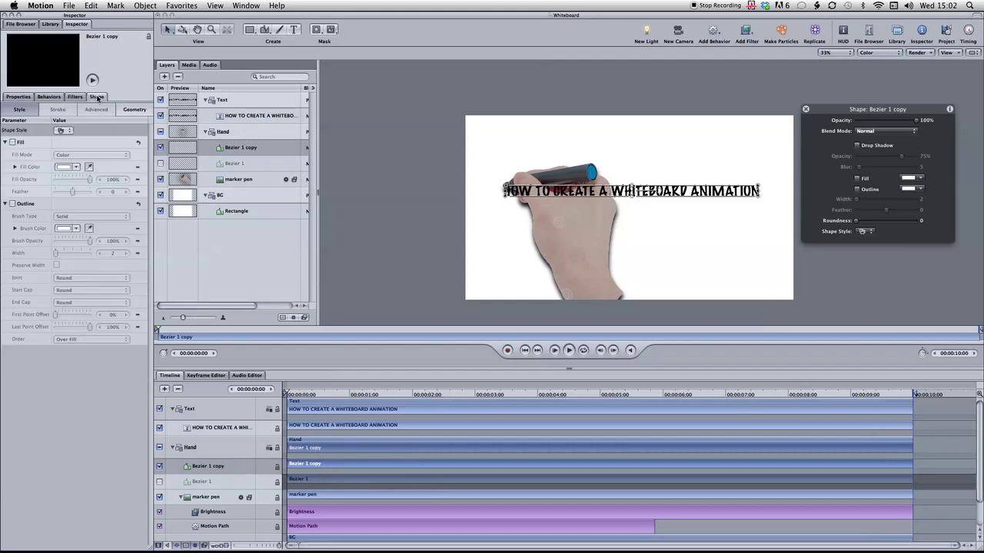
{"action": "left_click", "coordinate": [13, 204]}
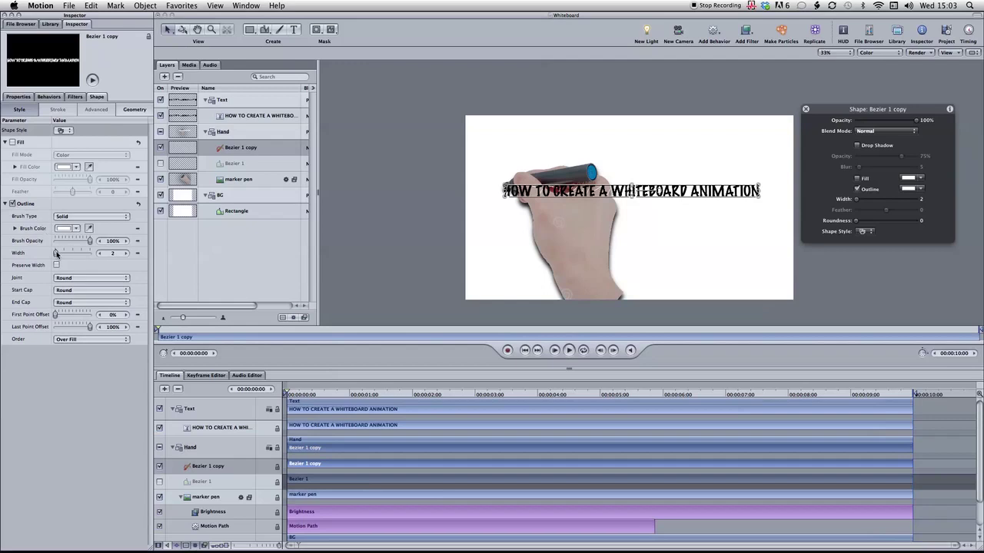
{"action": "key", "text": "super+equal"}
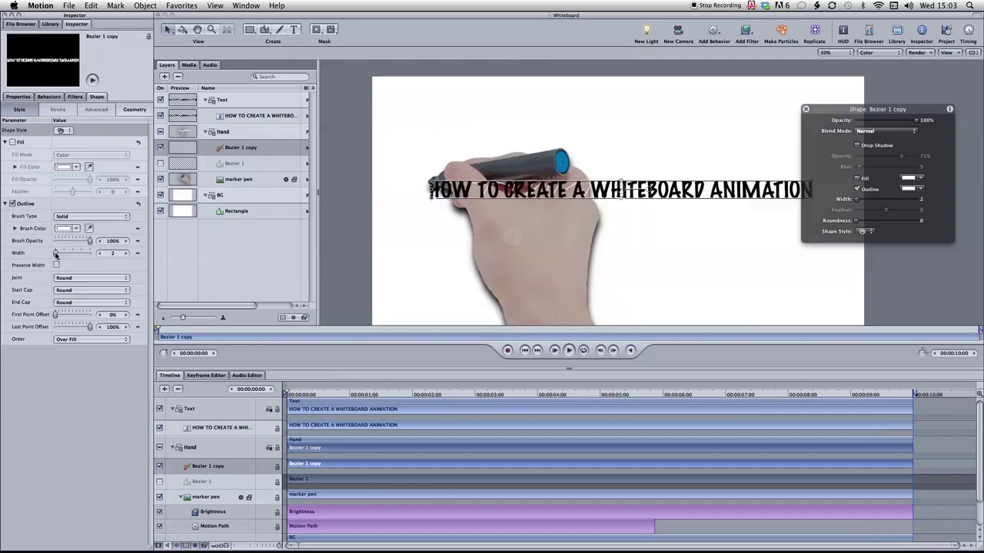
{"action": "left_click_drag", "start_coordinate": [56, 254], "coordinate": [63, 253]}
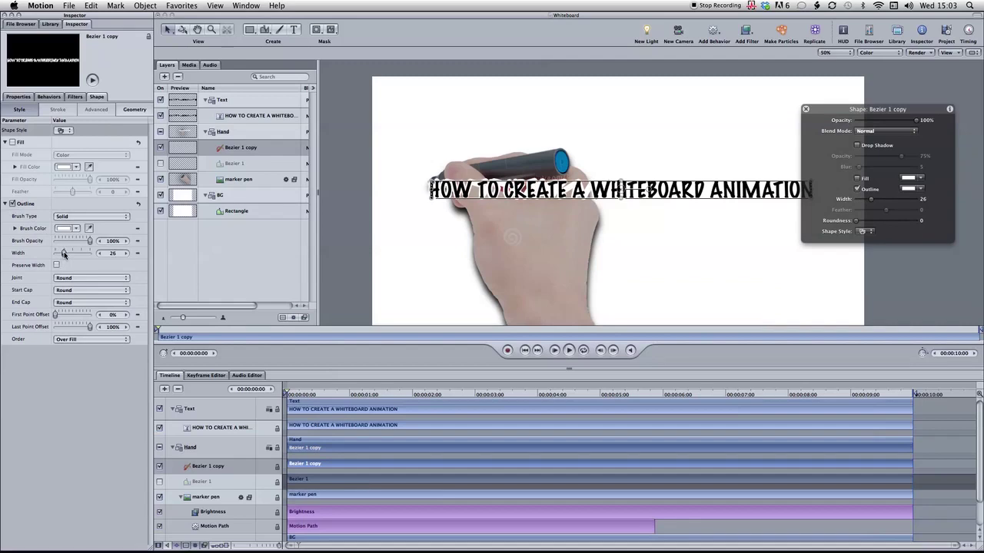
{"action": "left_click_drag", "start_coordinate": [64, 254], "coordinate": [64, 254]}
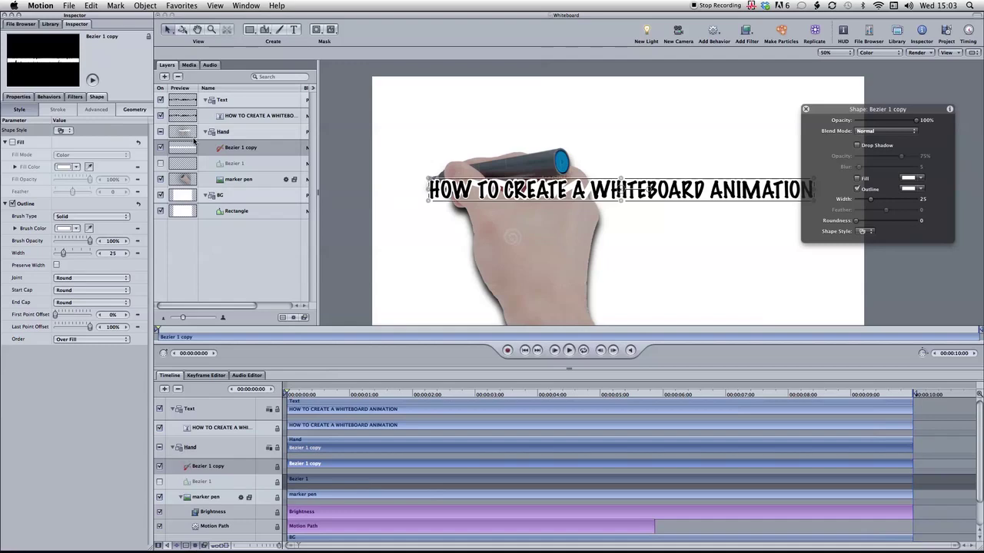
{"action": "left_click_drag", "start_coordinate": [190, 148], "coordinate": [198, 113]}
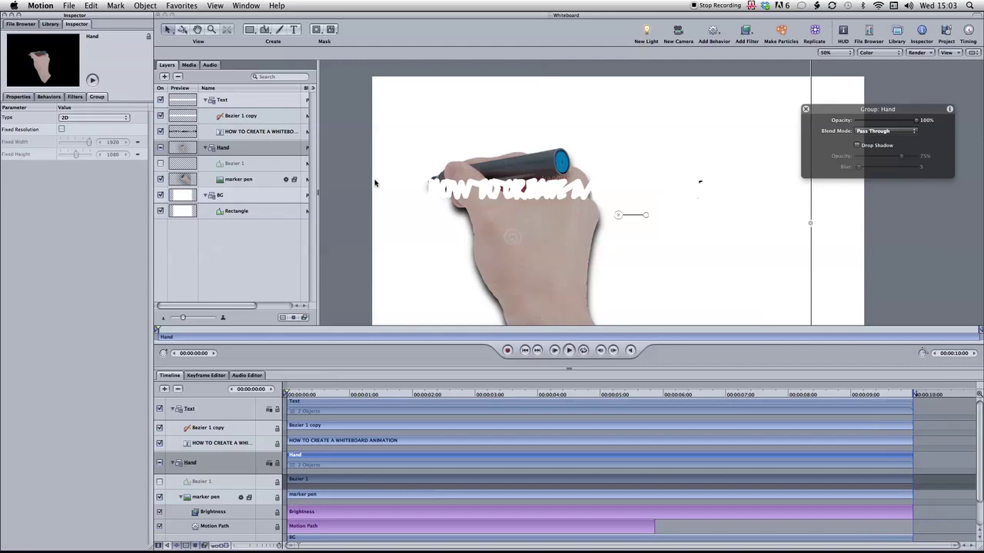
Attach an Image Mask to the 'HOW TO CREATE A WHITEBOARD ANIMATION' title layer.
{"action": "left_click", "coordinate": [27, 97]}
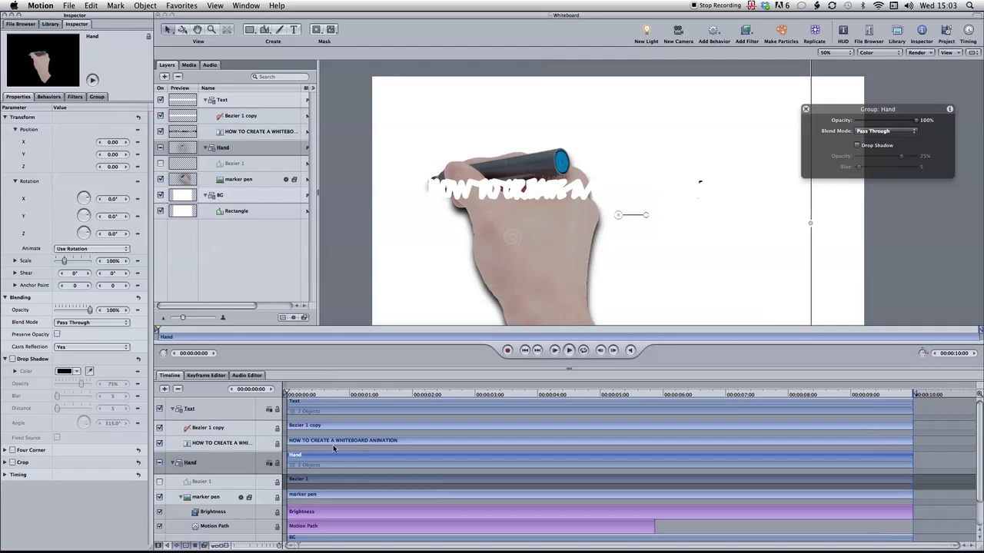
{"action": "left_click", "coordinate": [223, 444]}
{"action": "scroll", "coordinate": [311, 463], "scroll_direction": "down", "scroll_amount": 2}
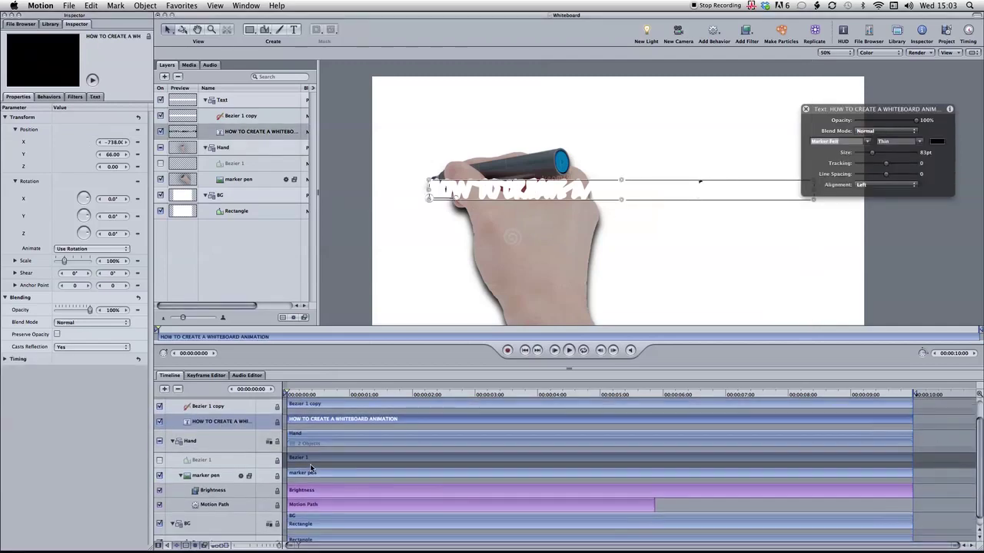
{"action": "scroll", "coordinate": [311, 468], "scroll_direction": "up", "scroll_amount": 2}
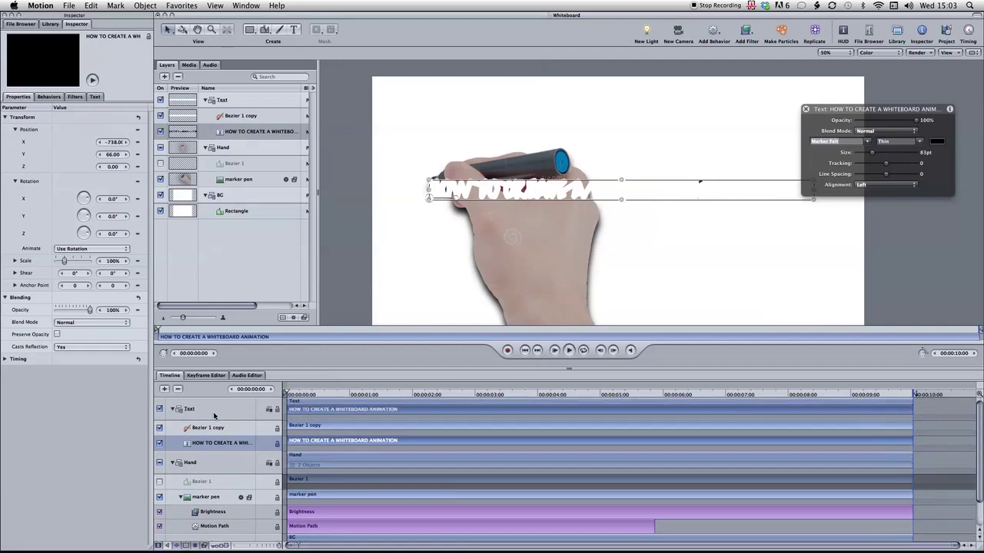
{"action": "right_click", "coordinate": [187, 445]}
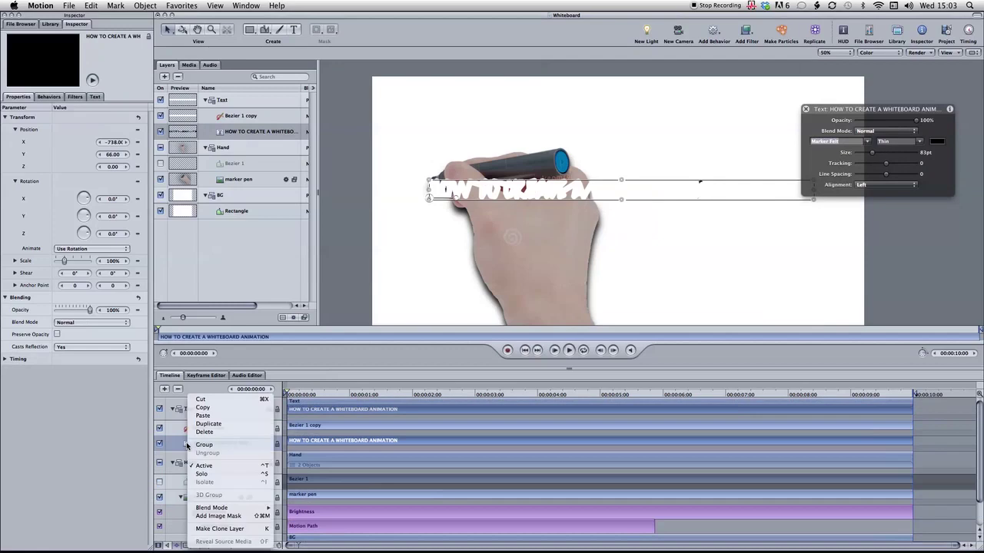
{"action": "left_click", "coordinate": [212, 516]}
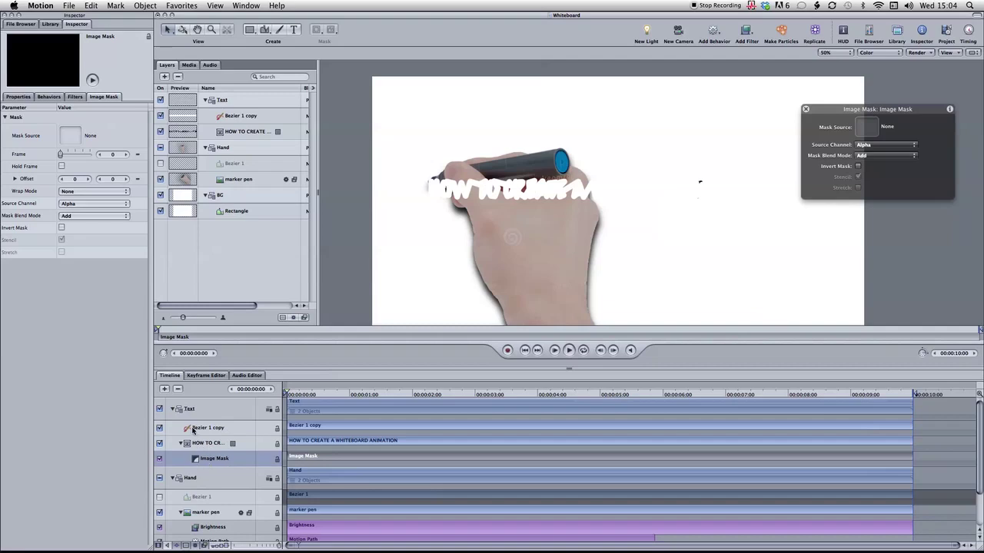
Use Bezier 1 copy as the title's Image Mask source and preview the hand's motion.
{"action": "left_click", "coordinate": [192, 428]}
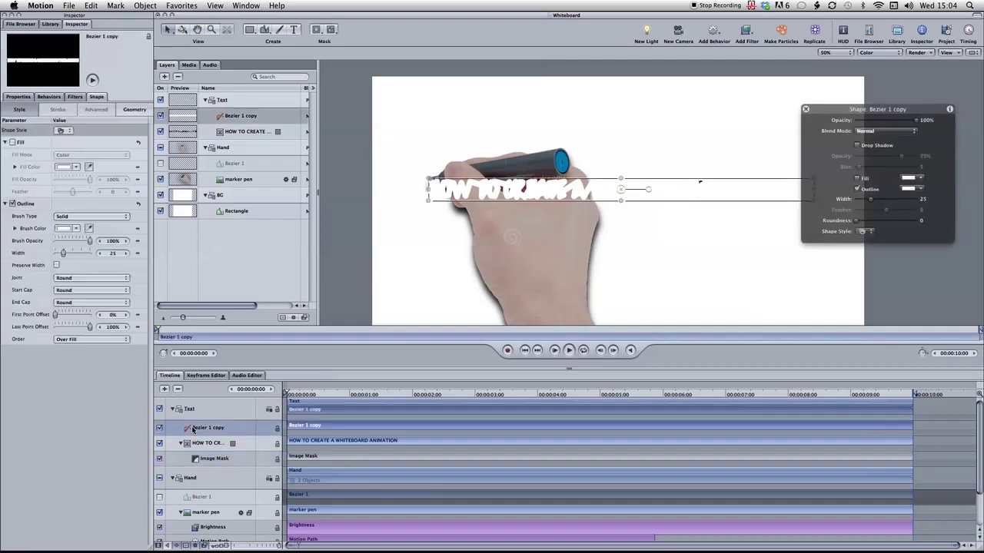
{"action": "left_click_drag", "start_coordinate": [192, 429], "coordinate": [198, 462]}
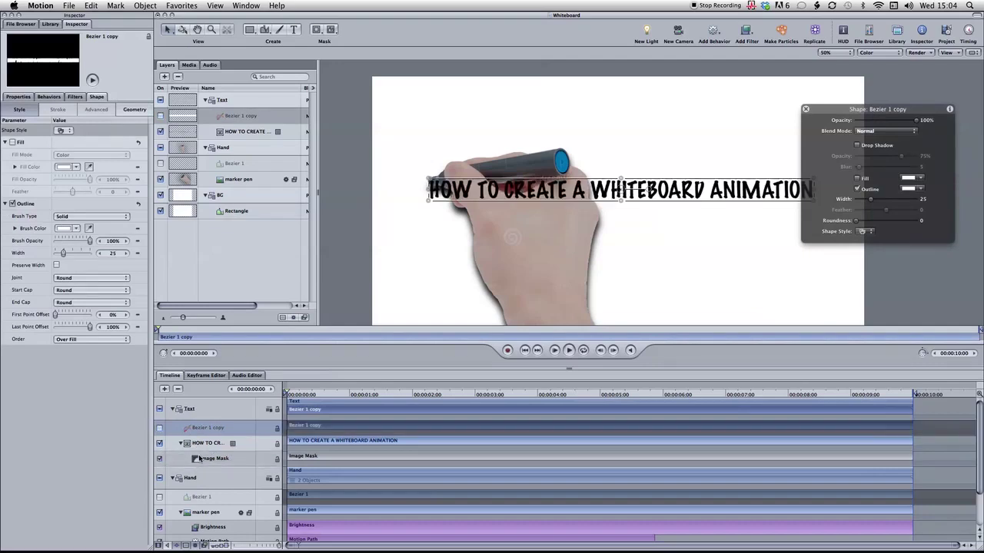
{"action": "mouse_move", "coordinate": [343, 395]}
{"action": "left_mouse_down"}
{"action": "mouse_move", "coordinate": [299, 395]}
{"action": "mouse_move", "coordinate": [729, 394]}
{"action": "mouse_move", "coordinate": [293, 391]}
{"action": "left_mouse_up"}
{"action": "left_click", "coordinate": [523, 349]}
{"action": "left_click", "coordinate": [308, 428]}
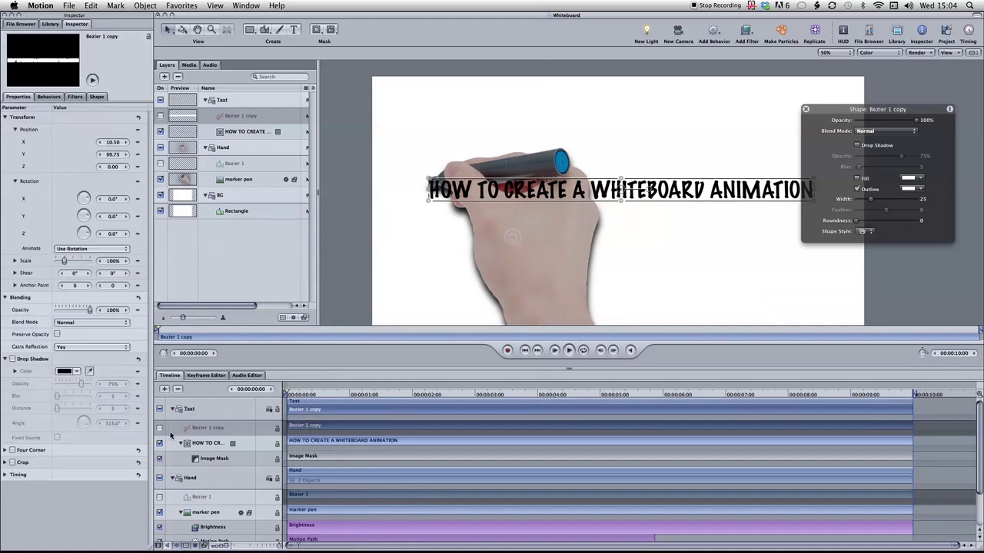
{"action": "left_click", "coordinate": [97, 97]}
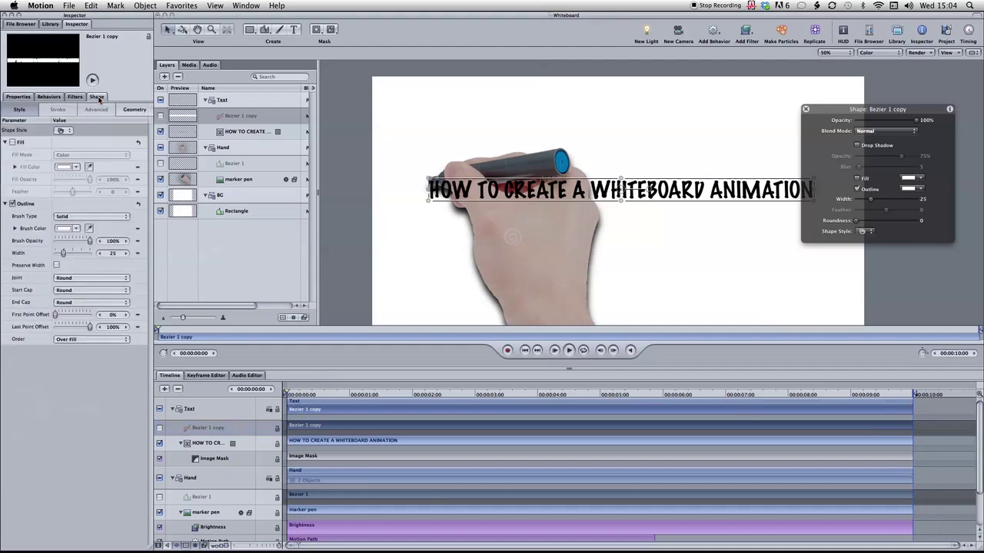
Turn Bezier 1 copy back on and set its Last Point Offset to 0%.
{"action": "left_click", "coordinate": [159, 430]}
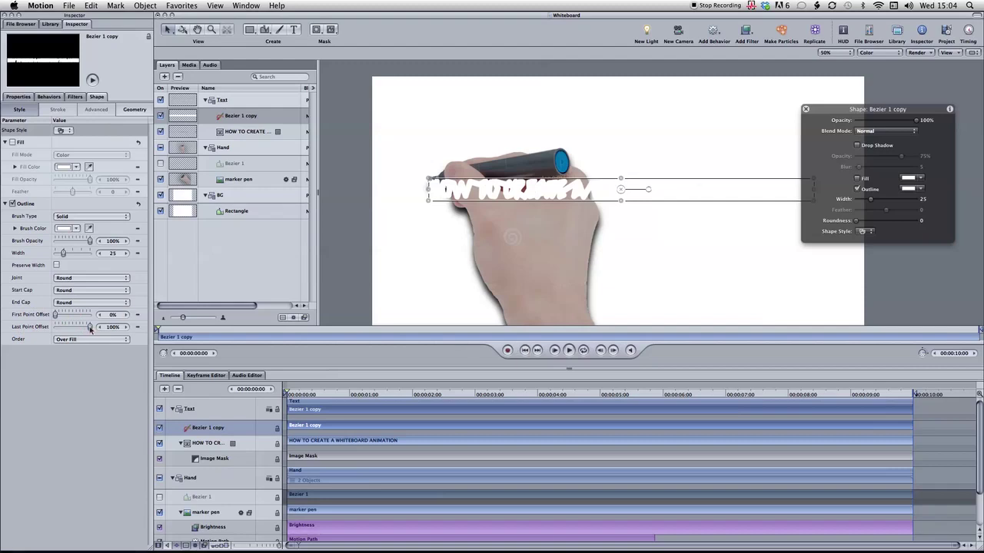
{"action": "left_click_drag", "start_coordinate": [90, 327], "coordinate": [55, 330]}
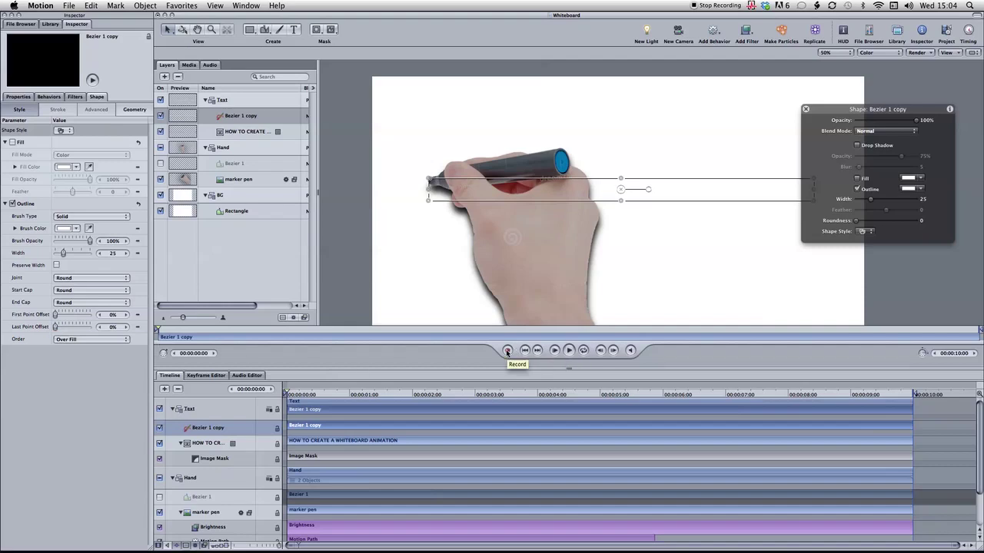
Keyframe Last Point Offset from 0% at the start to 100% near 00:00:05:23.
{"action": "left_click", "coordinate": [506, 350]}
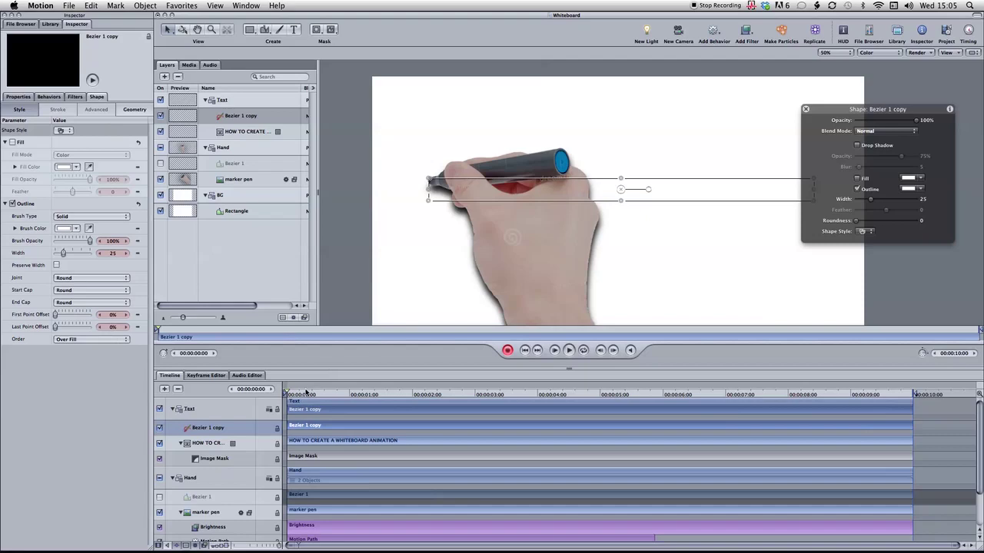
{"action": "left_click_drag", "start_coordinate": [298, 393], "coordinate": [655, 396]}
{"action": "scroll", "coordinate": [692, 448], "scroll_direction": "down", "scroll_amount": 3}
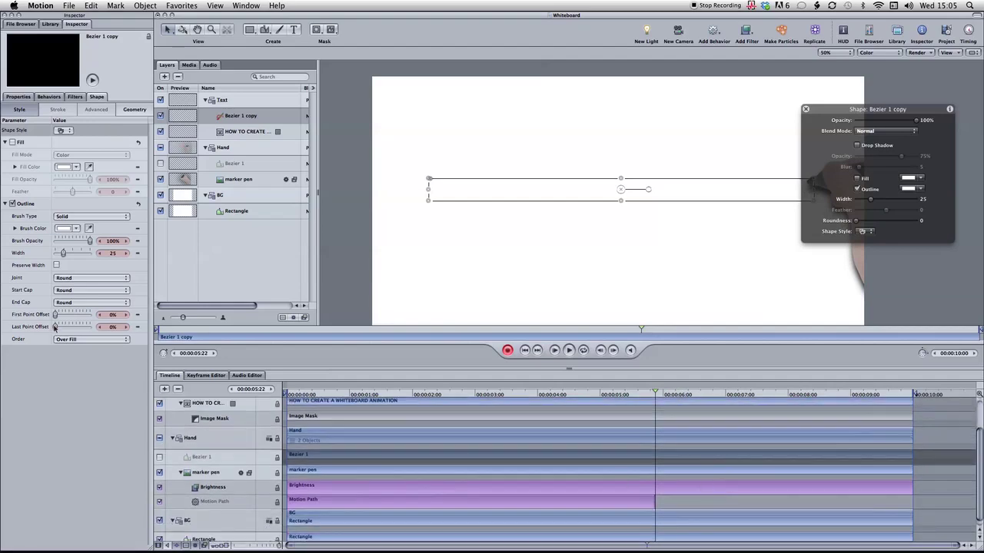
{"action": "left_click_drag", "start_coordinate": [55, 327], "coordinate": [95, 328]}
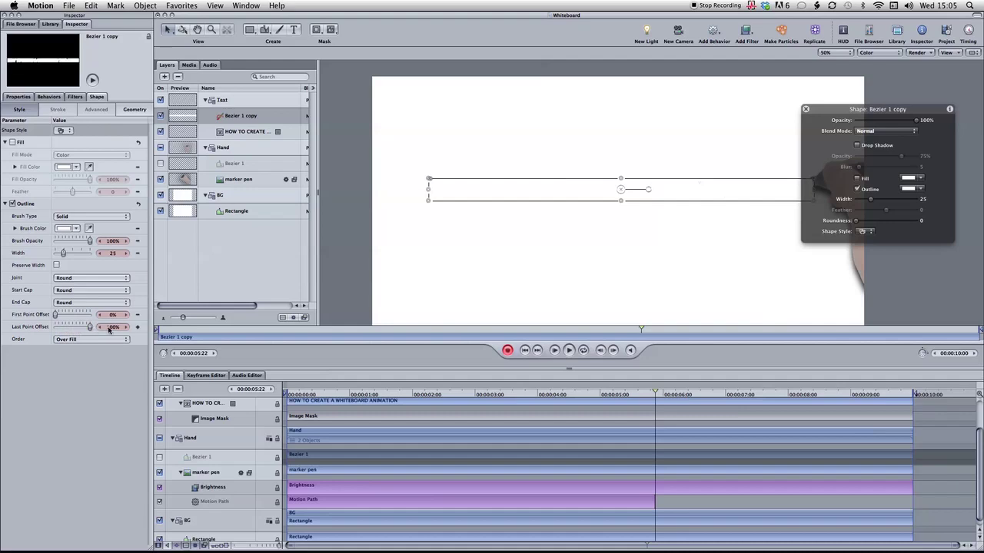
{"action": "key", "text": "Right"}
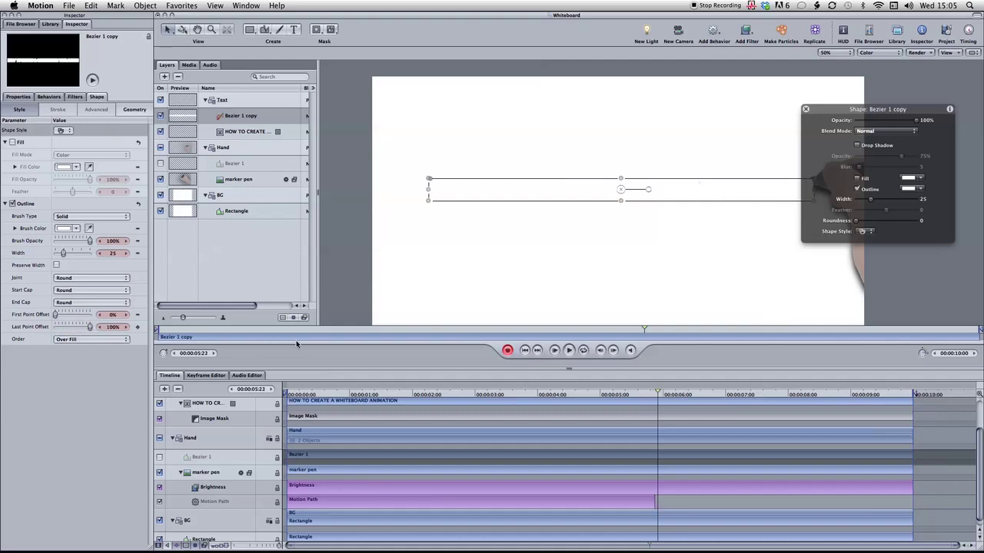
{"action": "left_click", "coordinate": [525, 350]}
Switch off Bezier 1 copy, zoom to 33%, and play back the hand writing the title.
{"action": "left_click", "coordinate": [349, 94]}
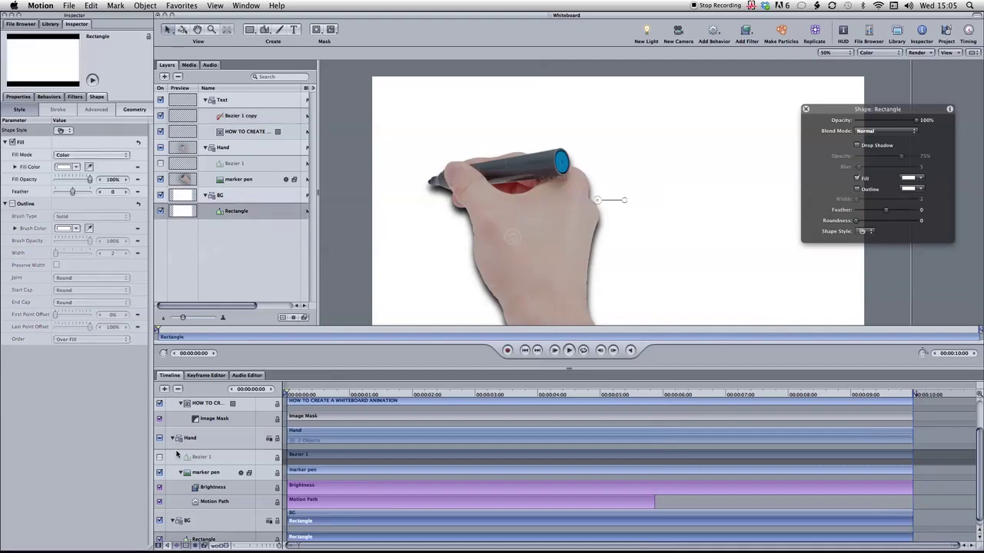
{"action": "scroll", "coordinate": [180, 464], "scroll_direction": "up", "scroll_amount": 3}
{"action": "left_click", "coordinate": [160, 425]}
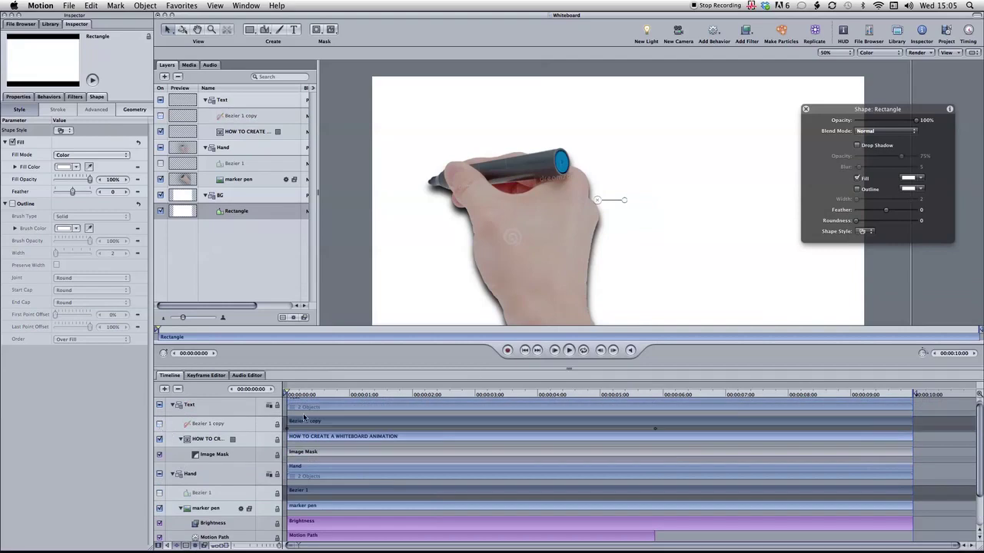
{"action": "key", "text": "super+minus"}
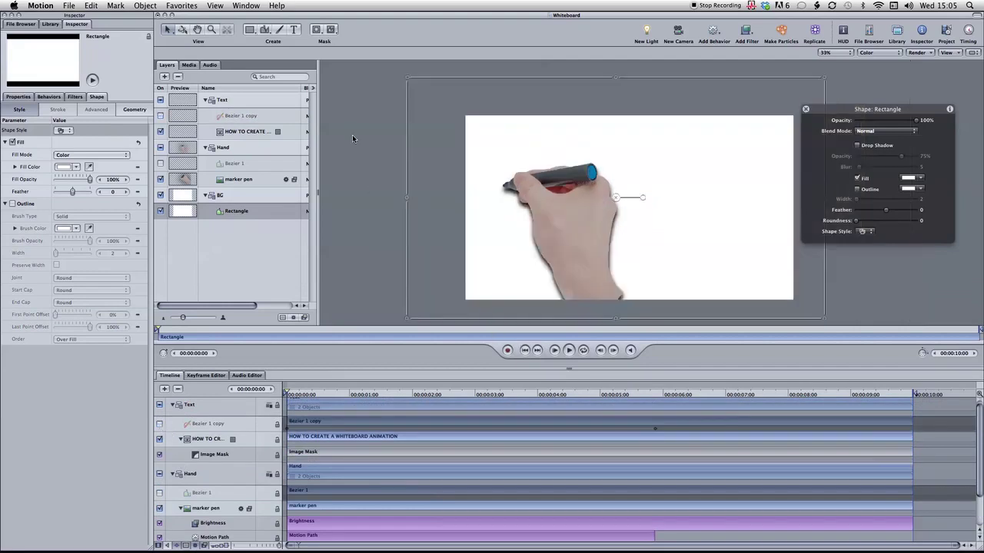
{"action": "left_click", "coordinate": [357, 110]}
{"action": "key", "text": "space"}
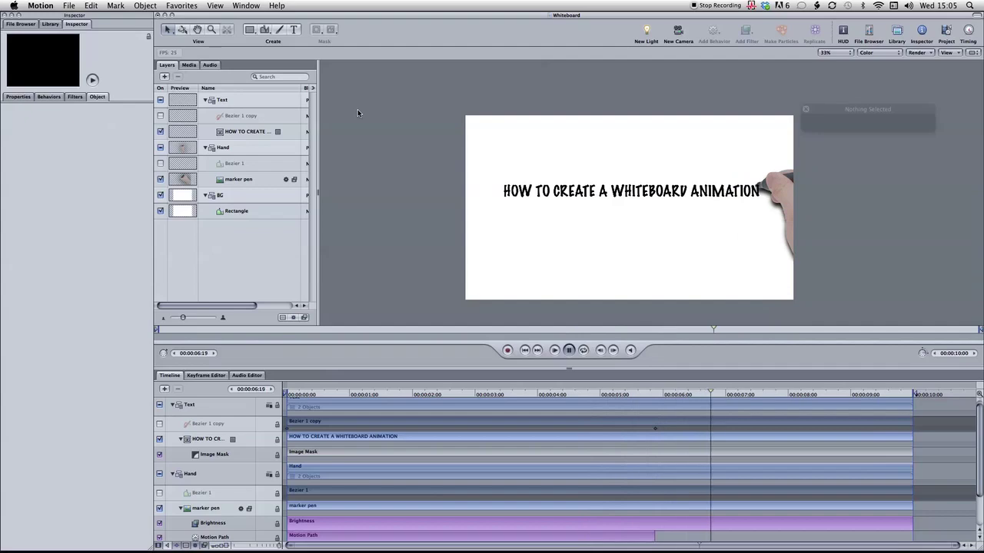
{"action": "key", "text": "space"}
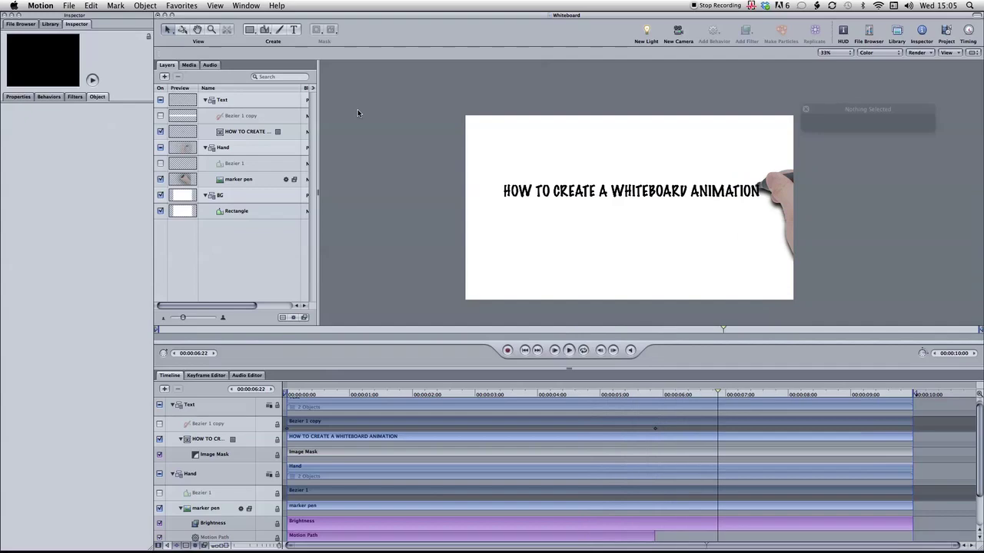